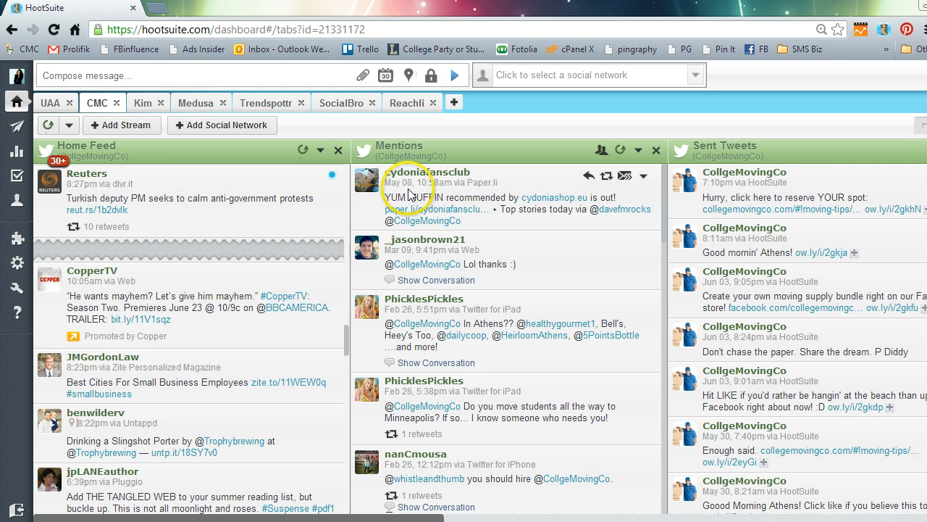
Try to add a Twitter profile as a social network, authorizing HootSuite with the account's username and password, and close the dialog
drag(361, 517, 870, 517)
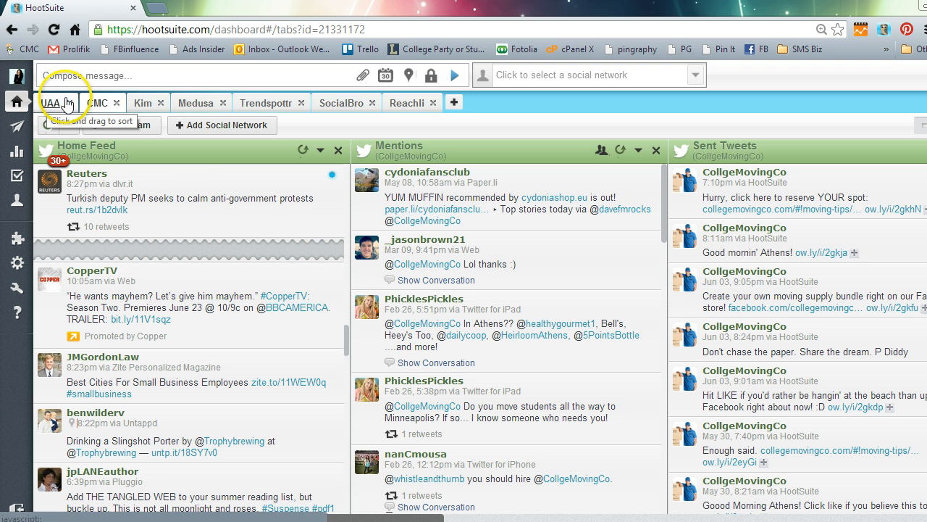
click(210, 129)
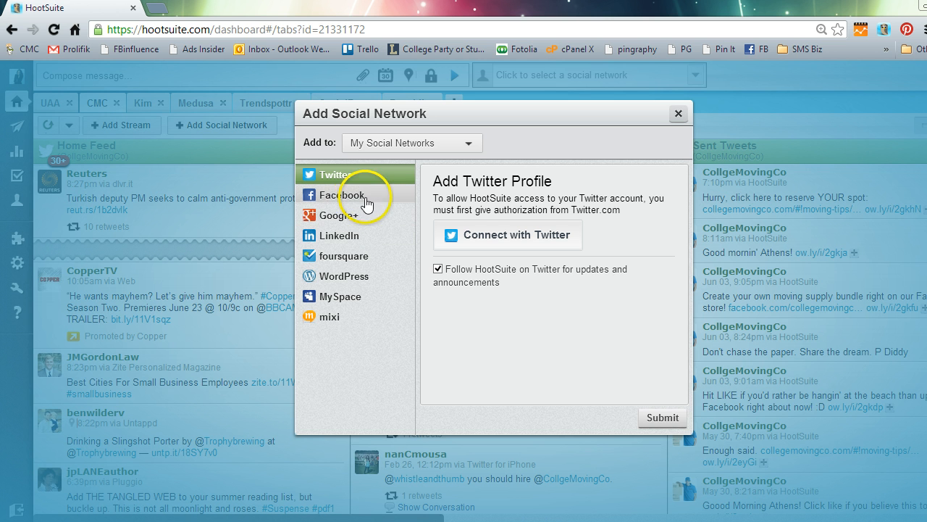
click(328, 180)
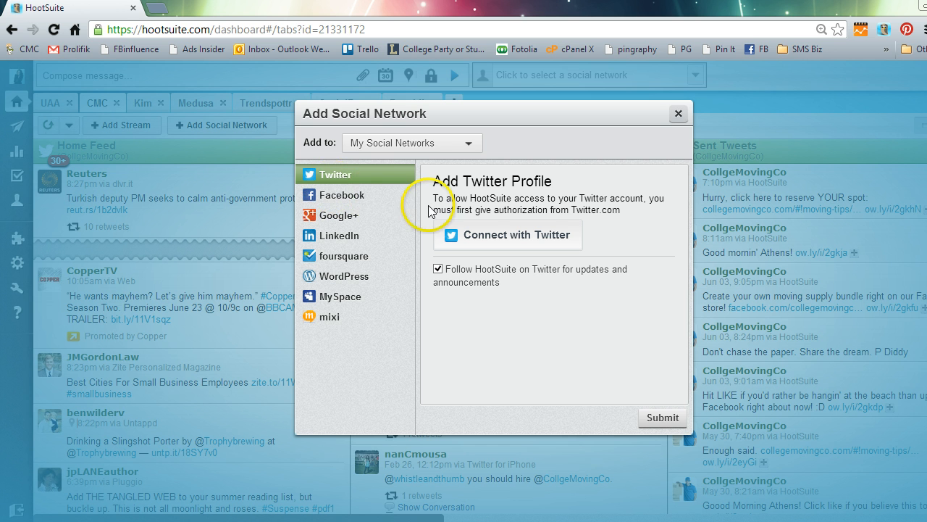
click(405, 181)
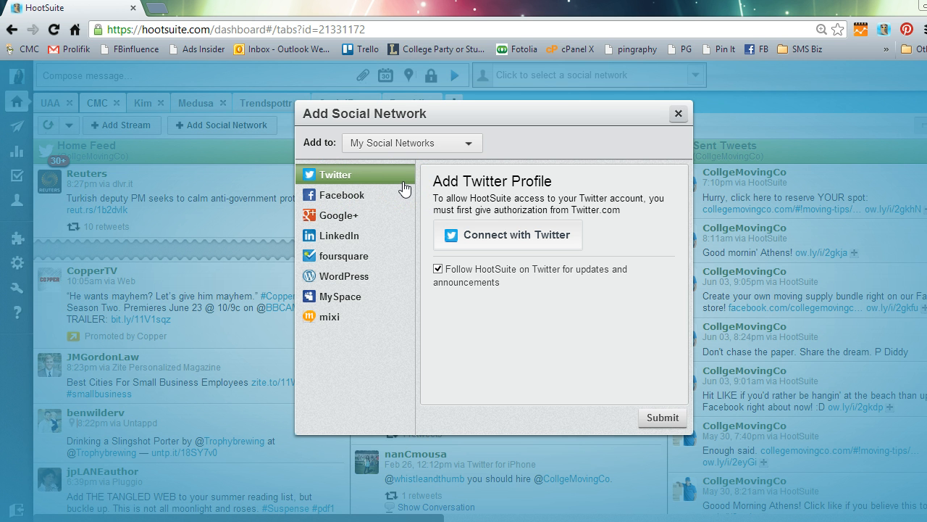
click(472, 238)
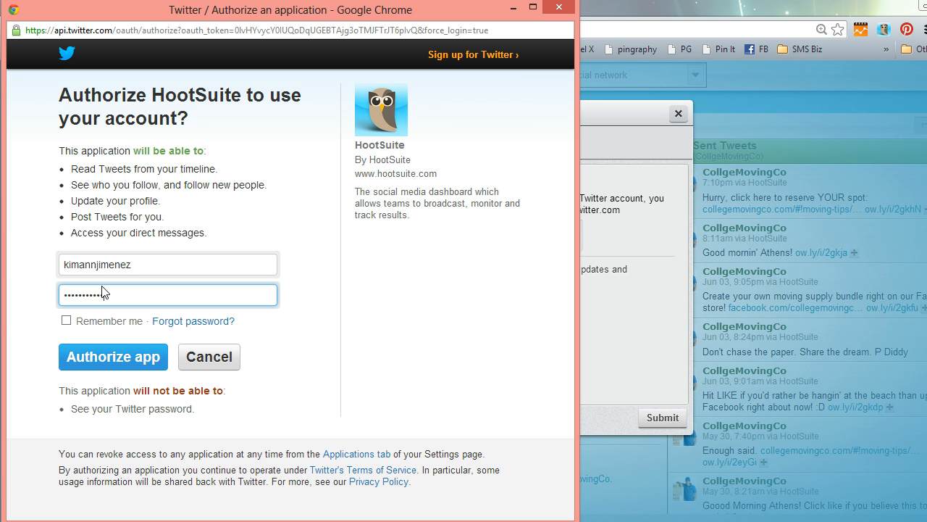
click(118, 357)
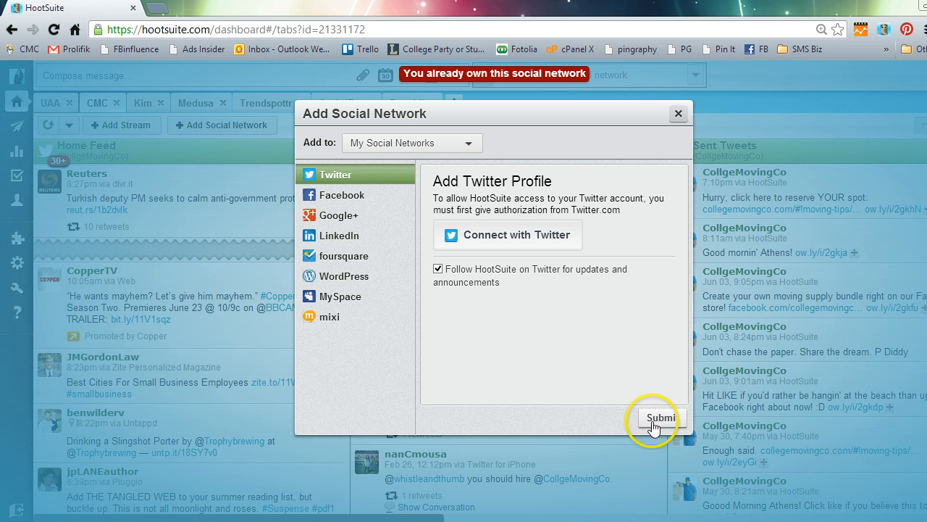
click(680, 114)
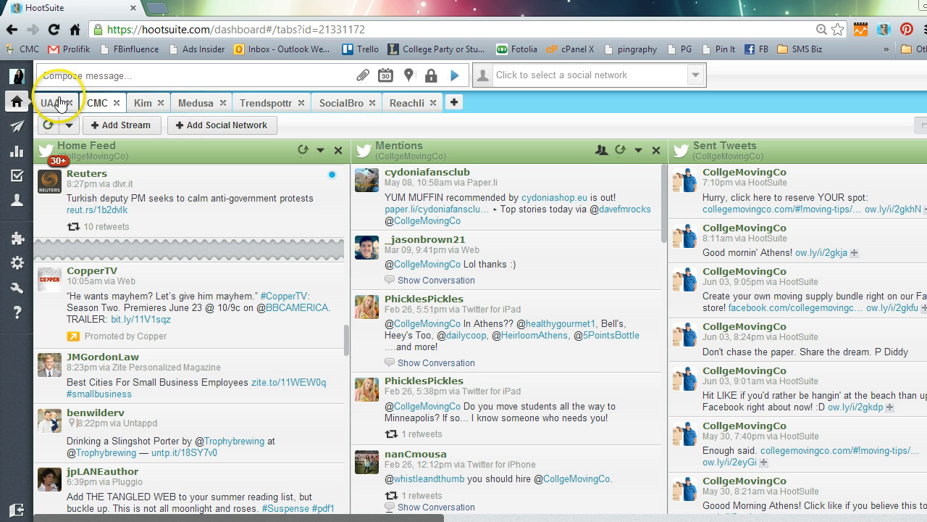
Examine the CMC tab's streams from the newest Home Feed posts across to the Add a stream options
click(105, 102)
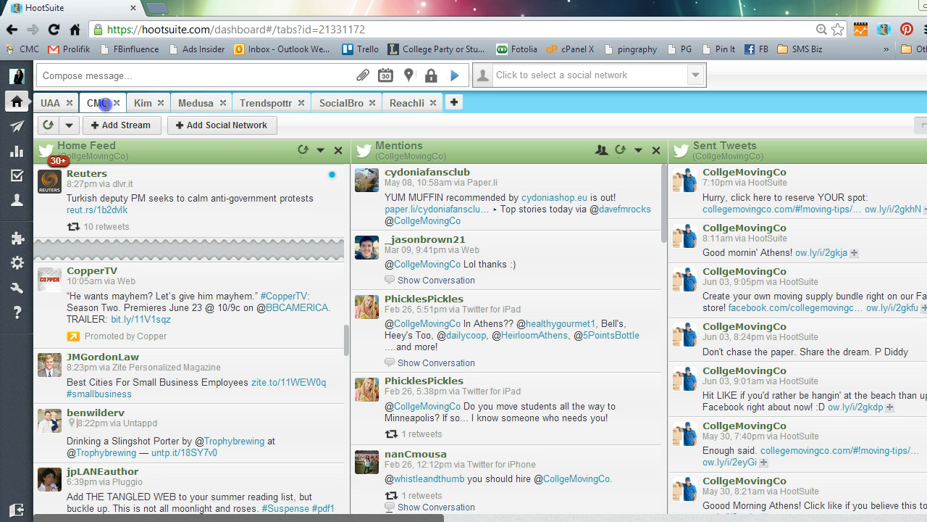
click(107, 102)
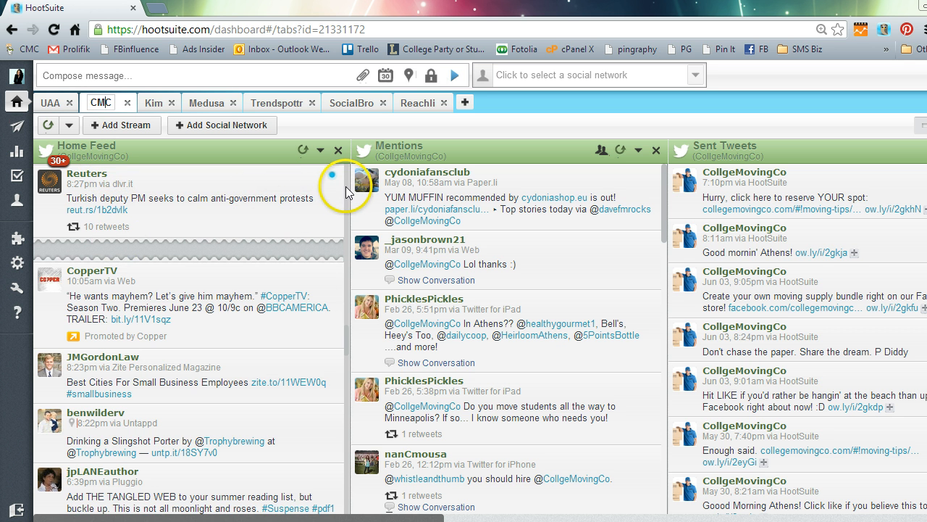
mouse_move(346, 191)
mouse_down()
mouse_move(347, 330)
mouse_move(356, 178)
mouse_up()
click(345, 234)
click(693, 304)
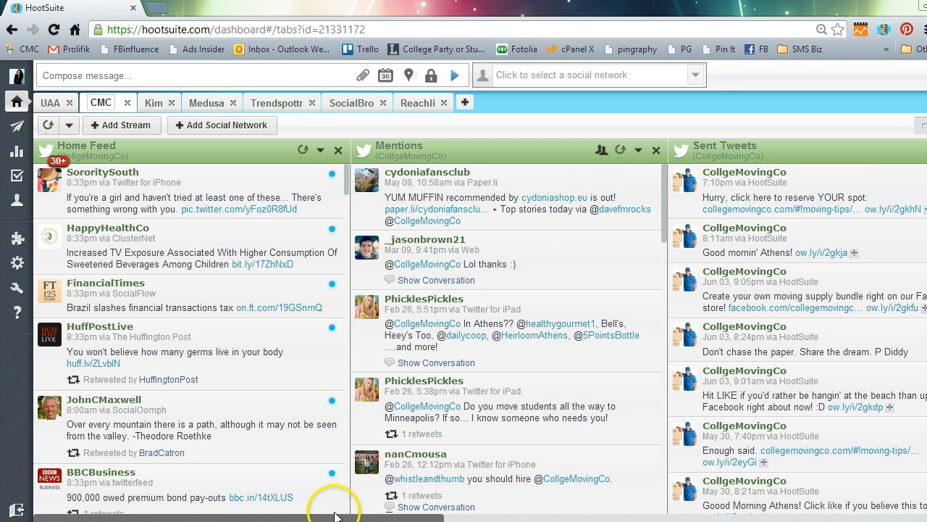
drag(336, 518, 440, 519)
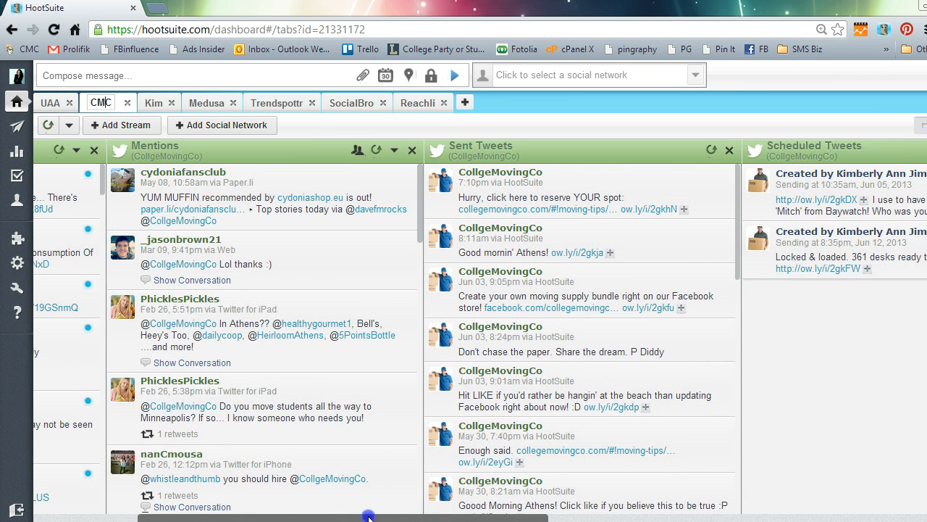
drag(369, 517, 652, 518)
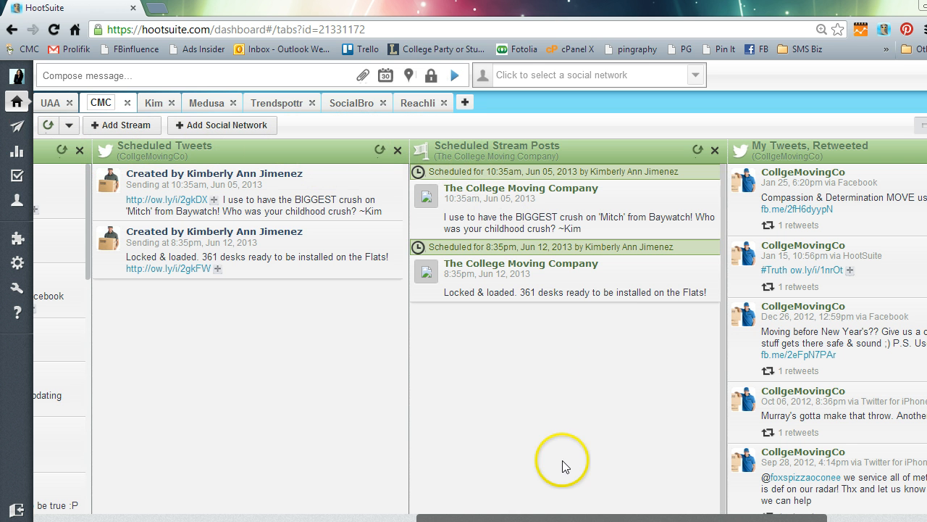
drag(529, 503, 796, 514)
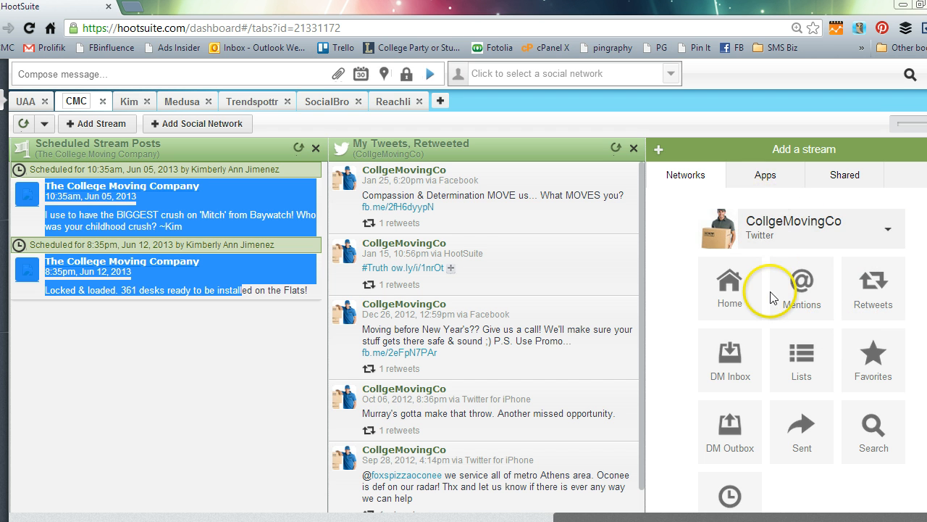
Examine the apps offered for a new stream and return to the first streams of the CMC tab
click(758, 175)
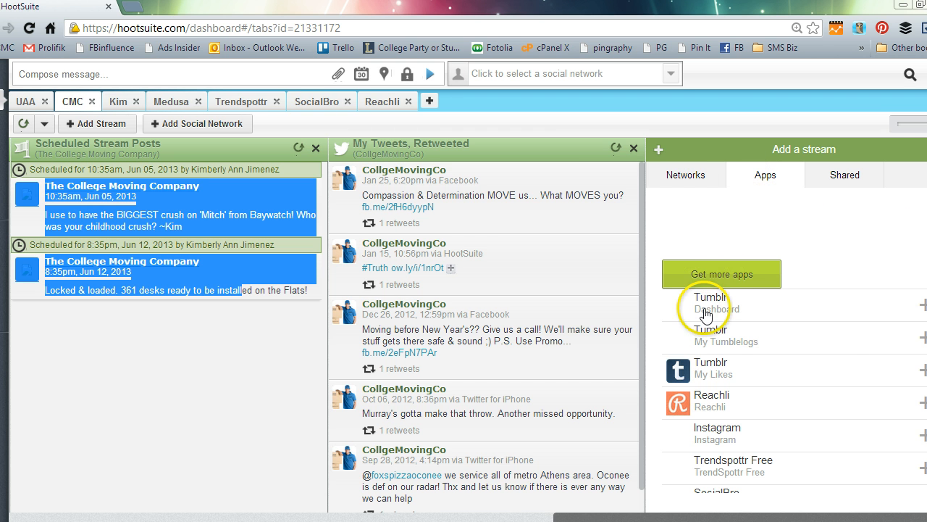
scroll(795, 377, down, 3)
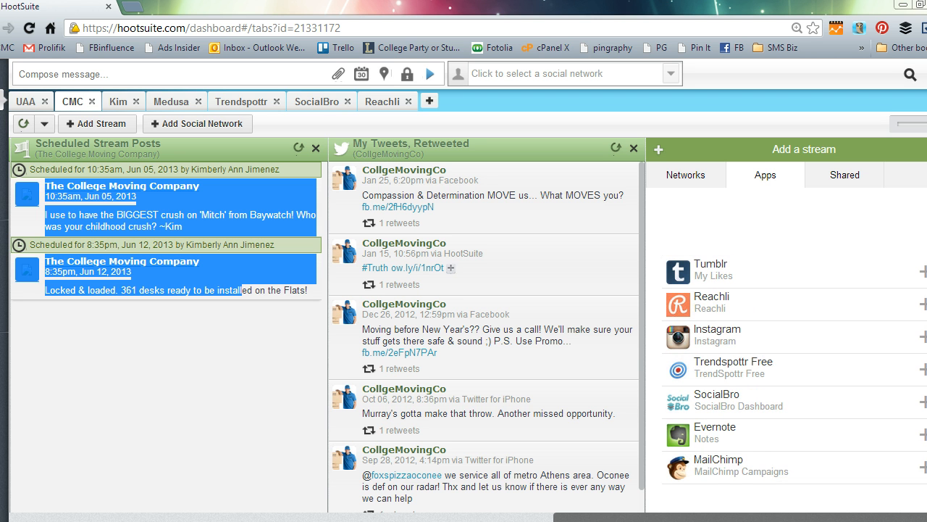
scroll(795, 377, up, 3)
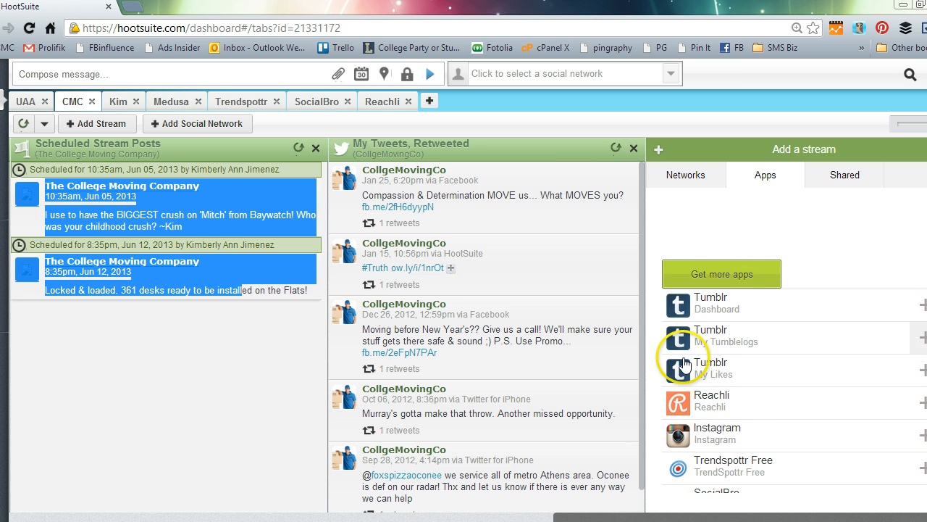
drag(621, 515, 272, 513)
click(630, 452)
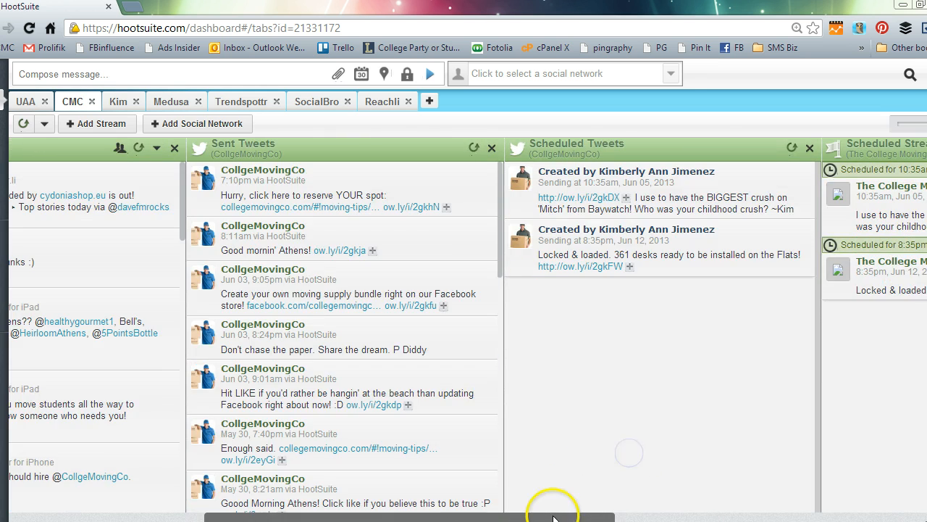
drag(555, 511, 331, 505)
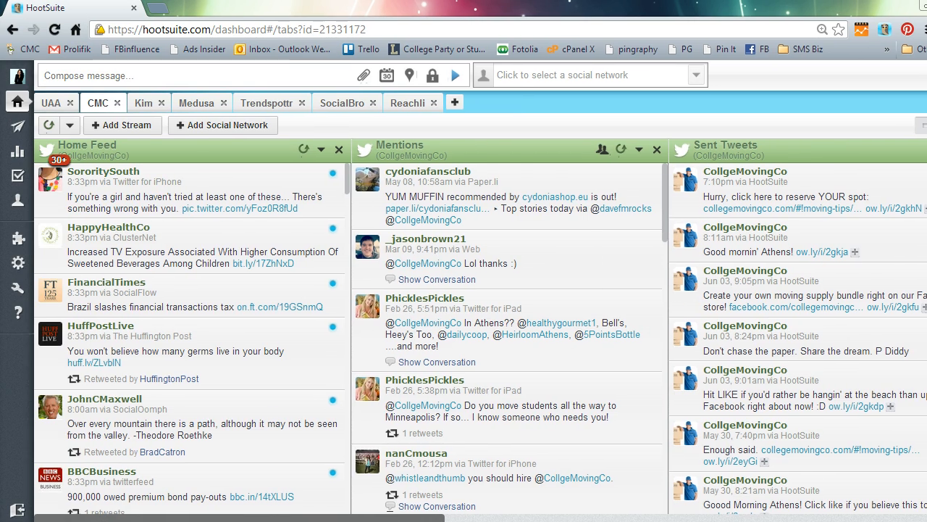
View the account's profile settings and close them
click(20, 264)
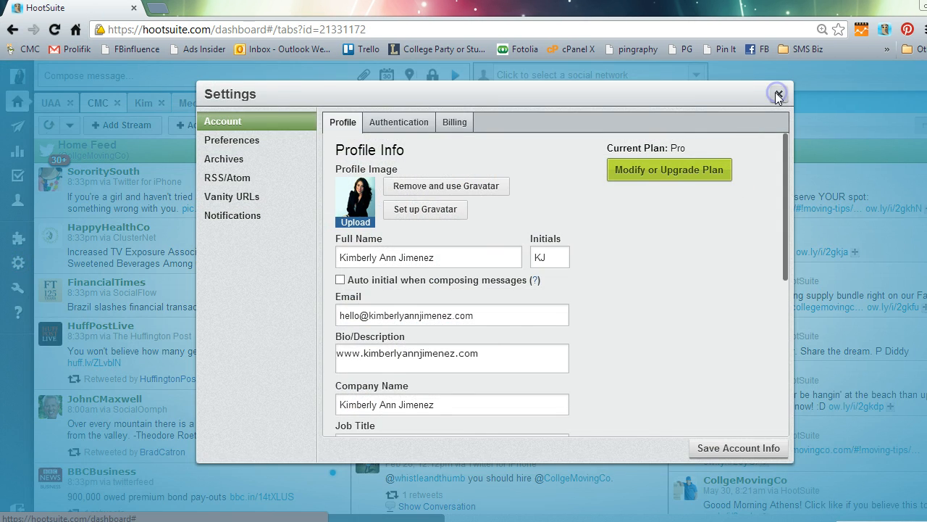
click(777, 96)
mouse_move(32, 289)
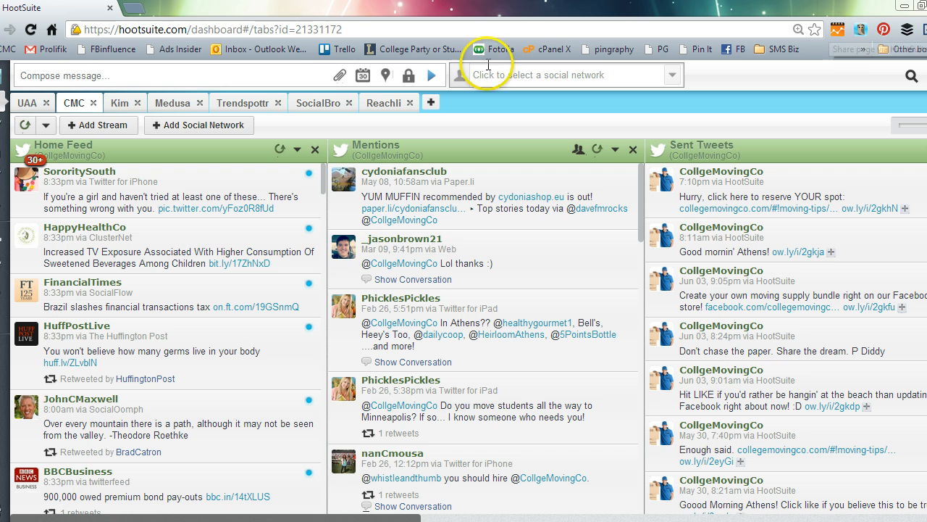
Open mashable.com in a new browser tab and start a HootSuite message that shares the page
click(137, 8)
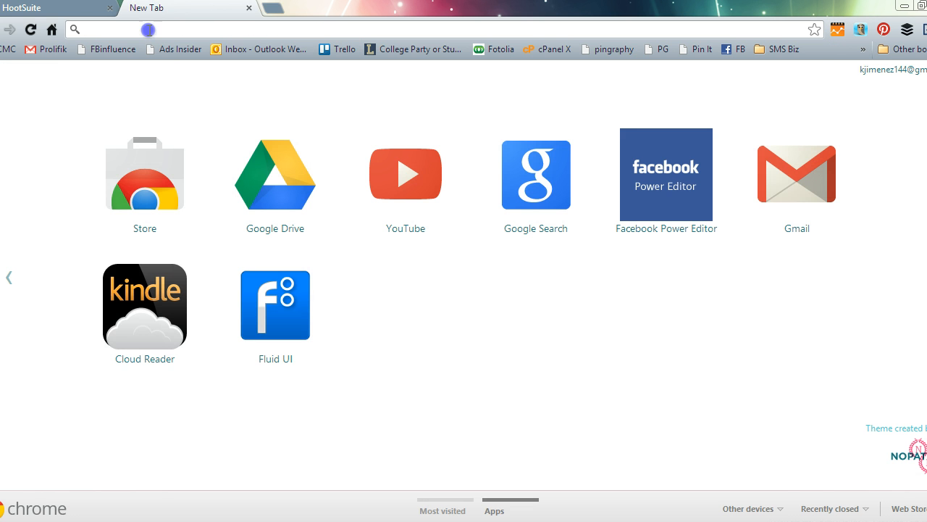
text(mas)
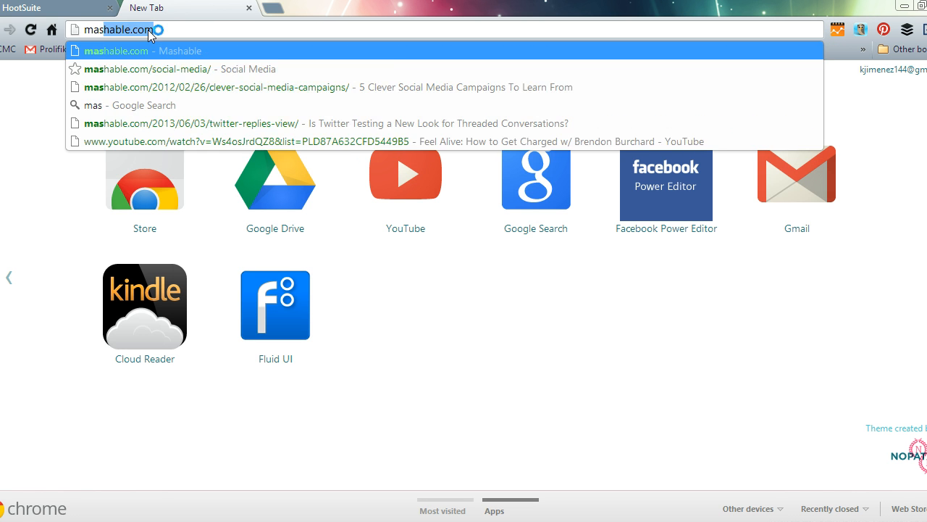
key(Return)
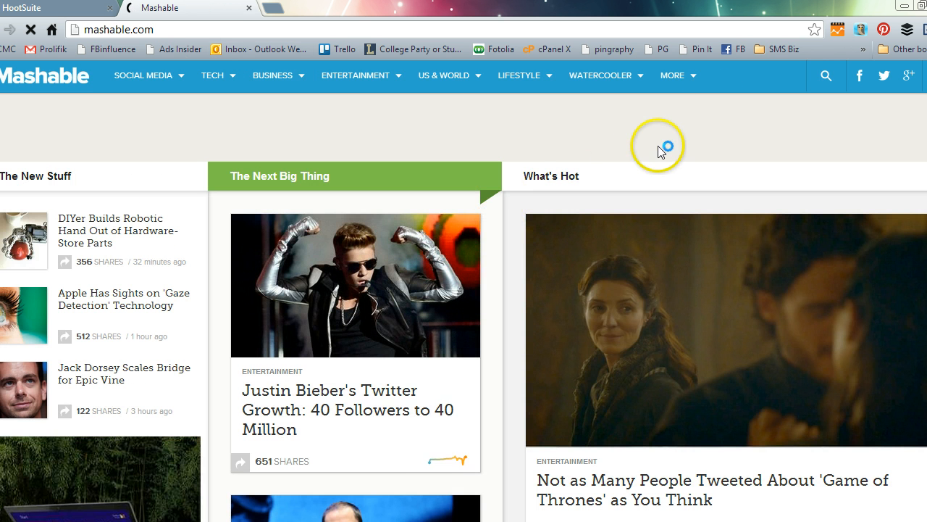
click(865, 29)
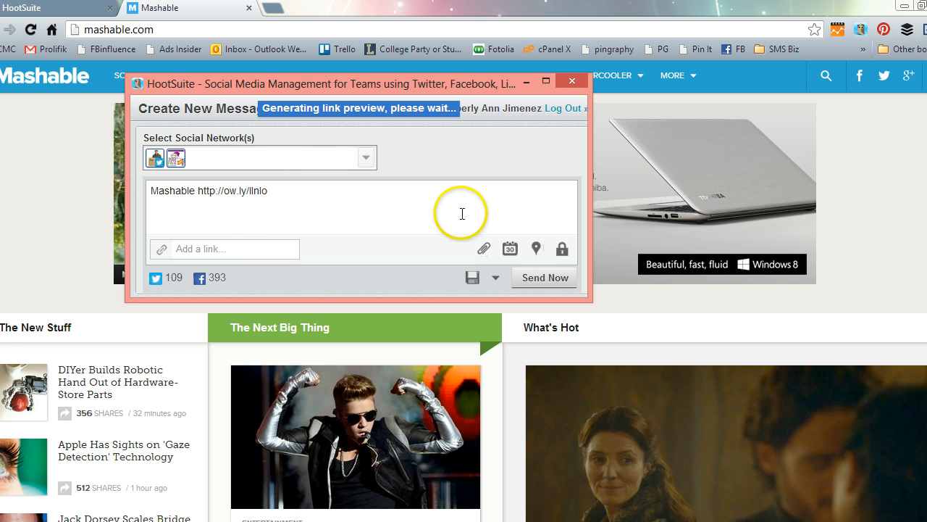
Swap the message's selected CollgeMovingCo Twitter profile for the Twitter profile with the silhouette picture
click(181, 158)
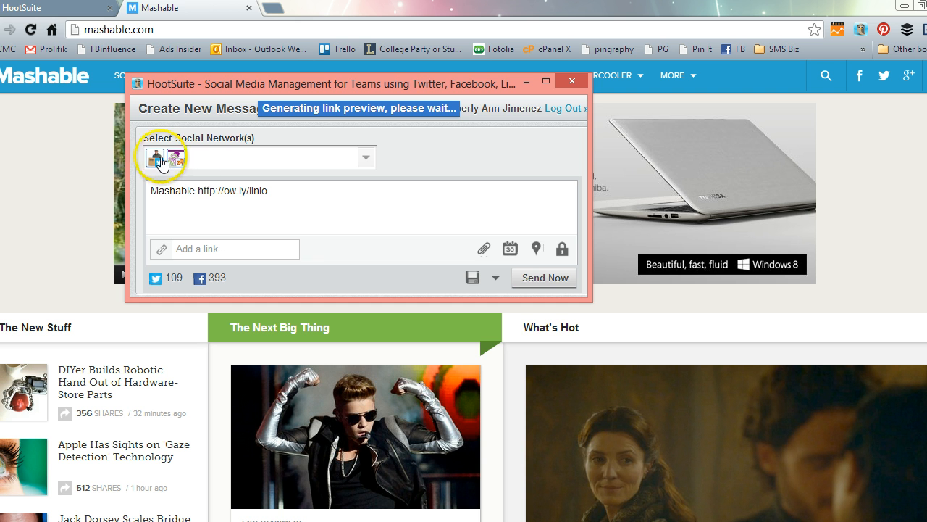
click(153, 162)
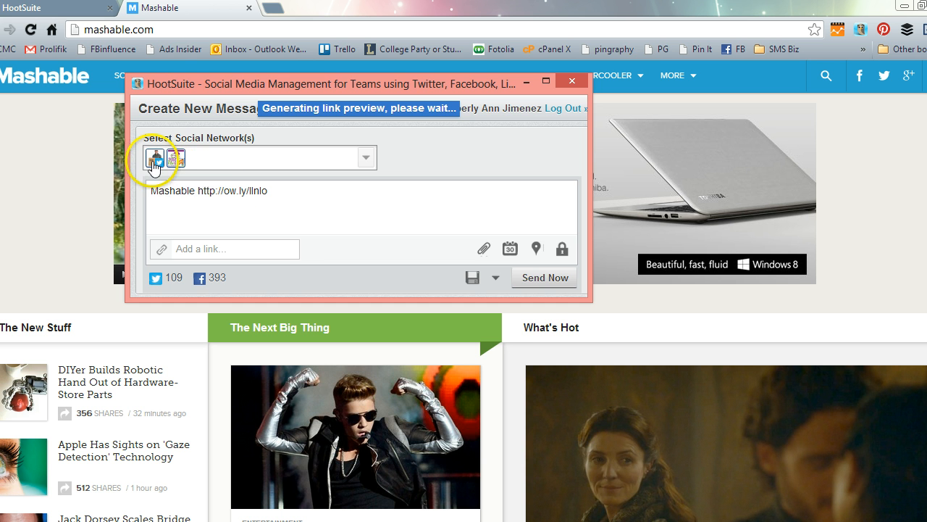
click(209, 207)
click(259, 251)
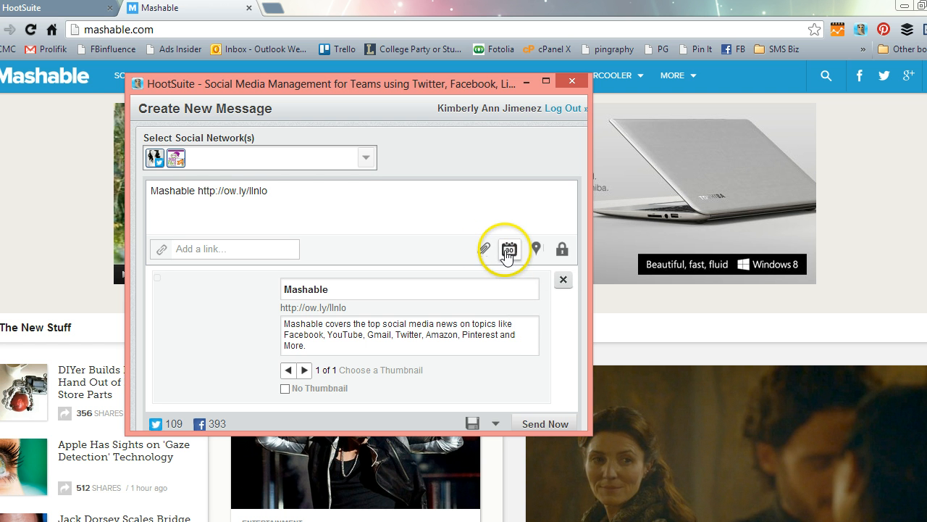
Append the text "Copy." after the Mashable link in the message
click(364, 187)
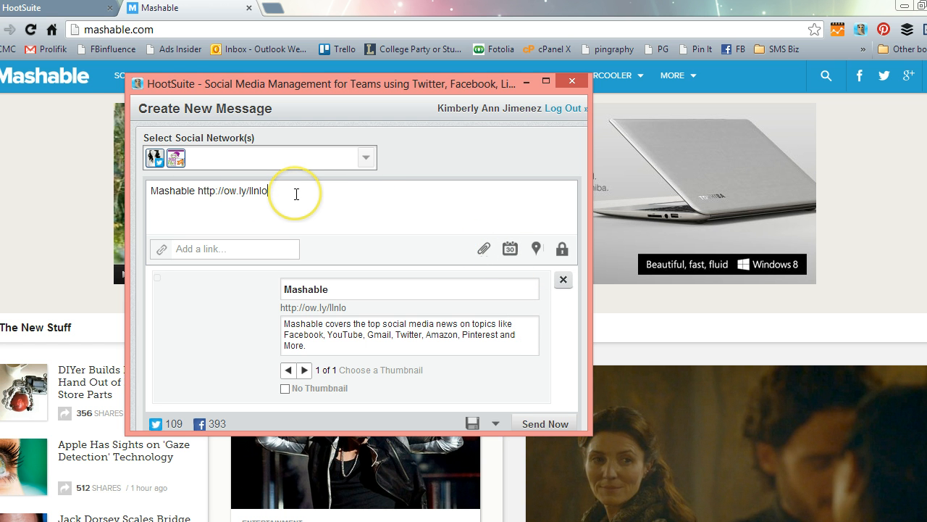
text(Copy)
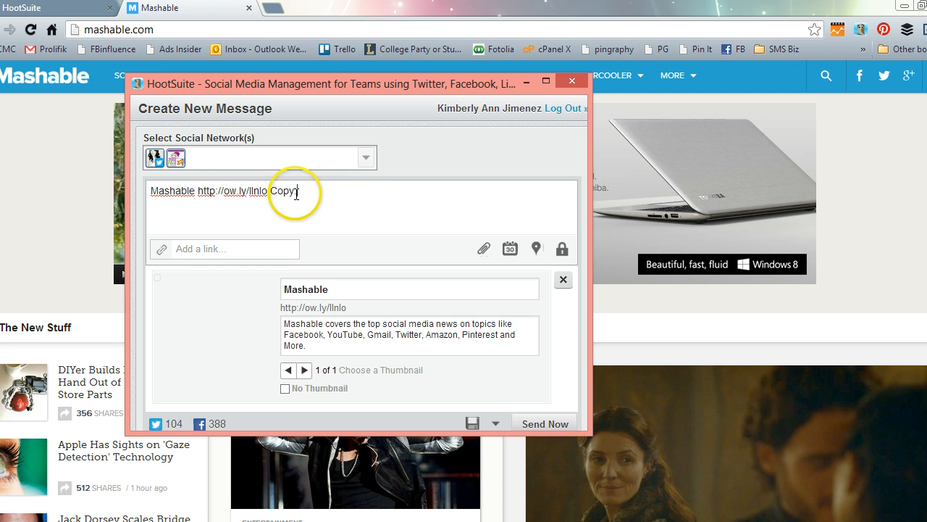
text(.)
Schedule the message for 2013-06-12 at 8:55 PM with an e-mail notification when sent, and return to the HootSuite dashboard
click(510, 248)
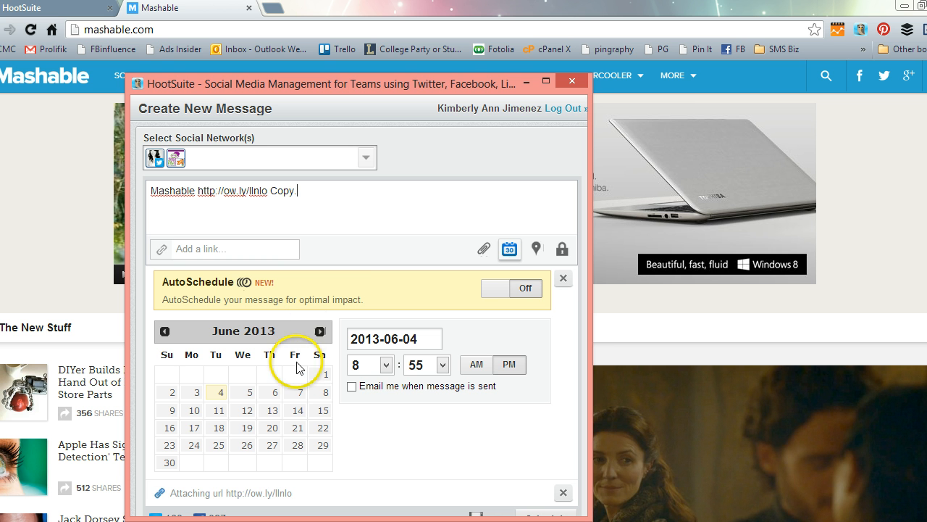
click(249, 411)
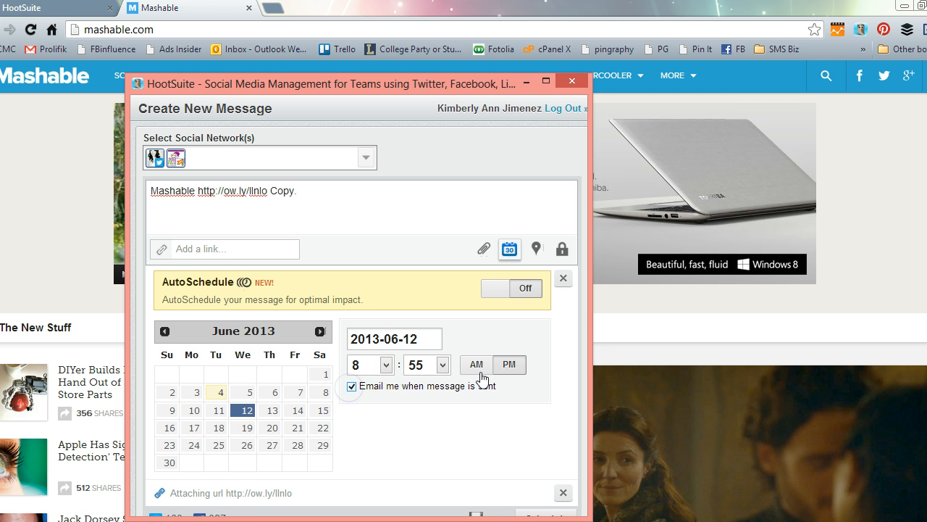
drag(442, 78, 448, 58)
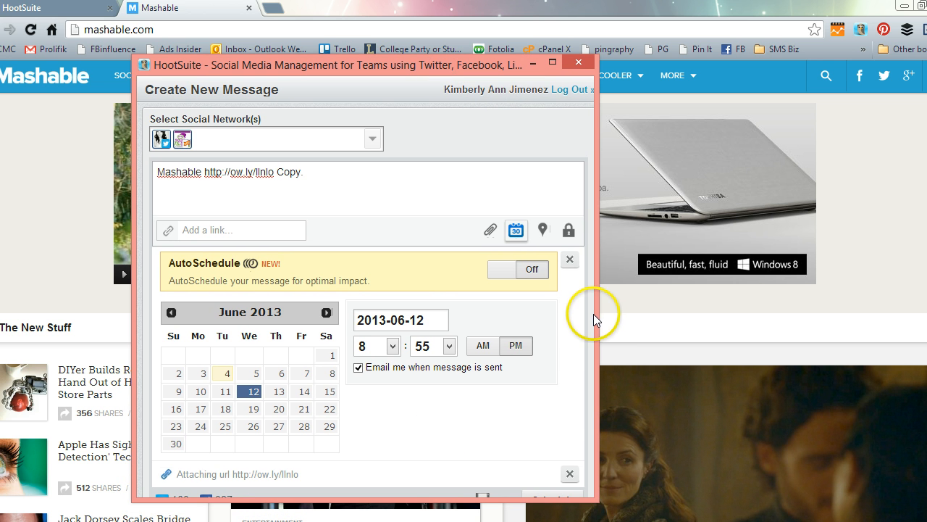
drag(434, 500, 435, 516)
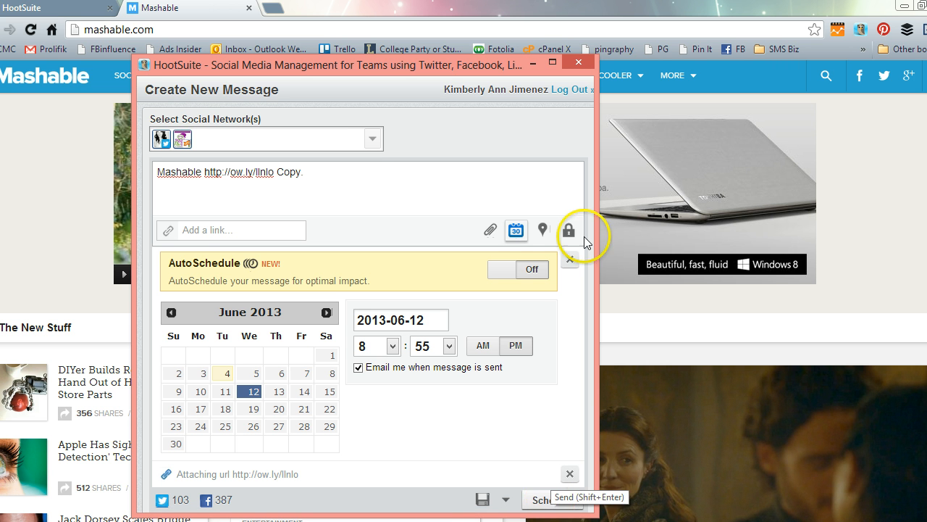
click(549, 502)
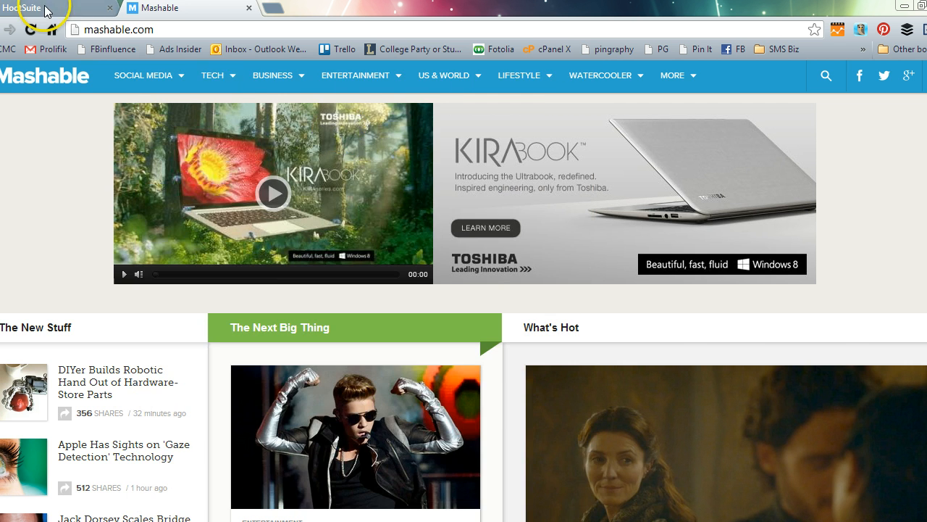
click(45, 10)
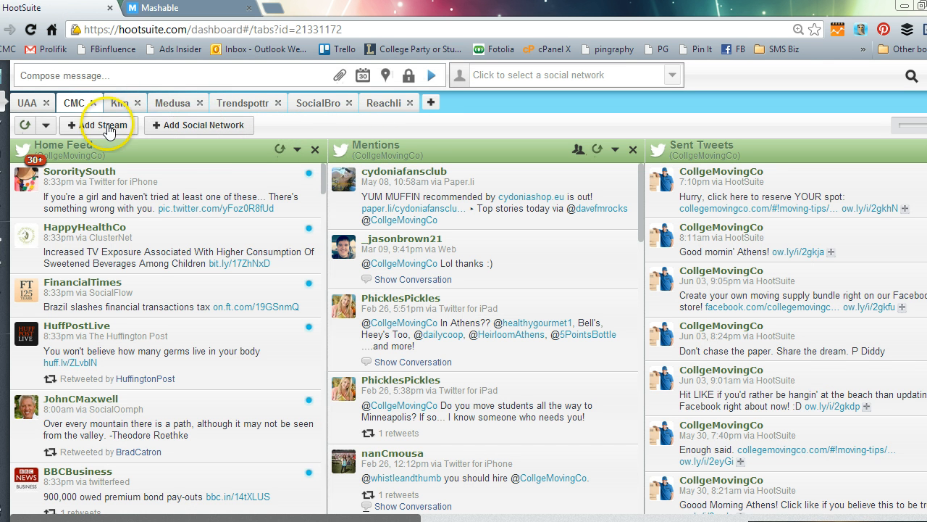
Delete the Mashable message scheduled for 8:55pm, Jun 12, 2013 from the Scheduled Tweets stream of the Kim tab
click(121, 103)
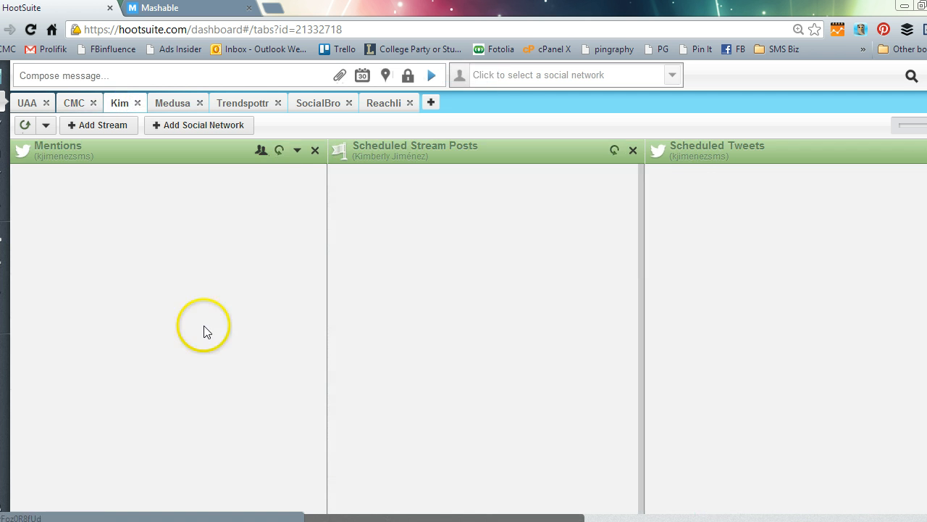
drag(377, 516, 660, 516)
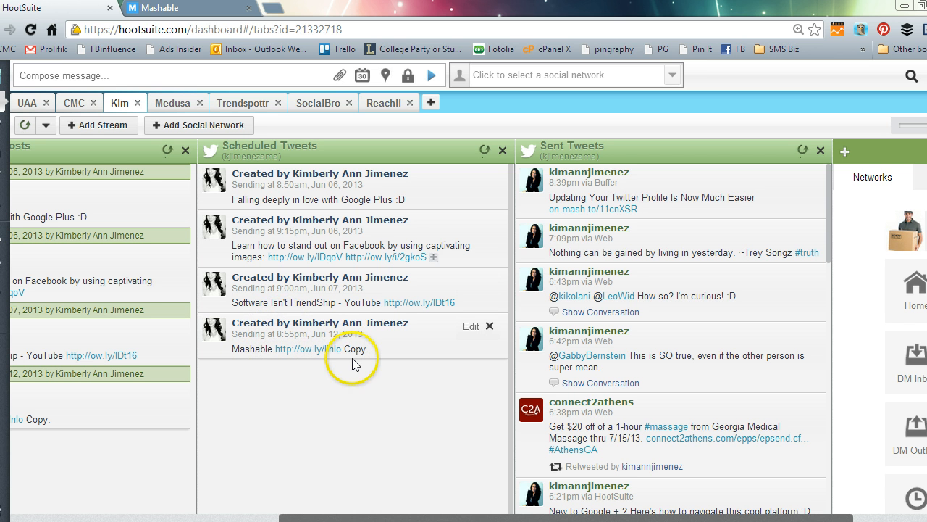
click(491, 332)
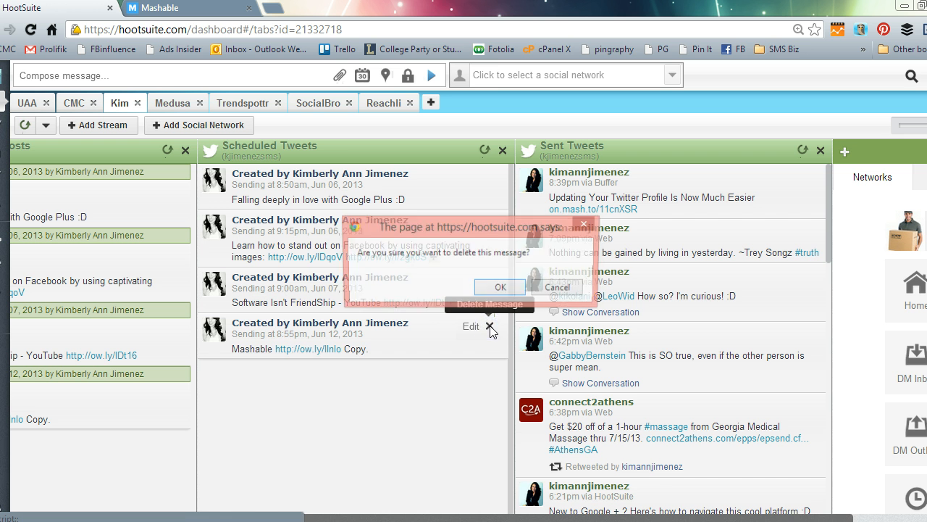
click(502, 289)
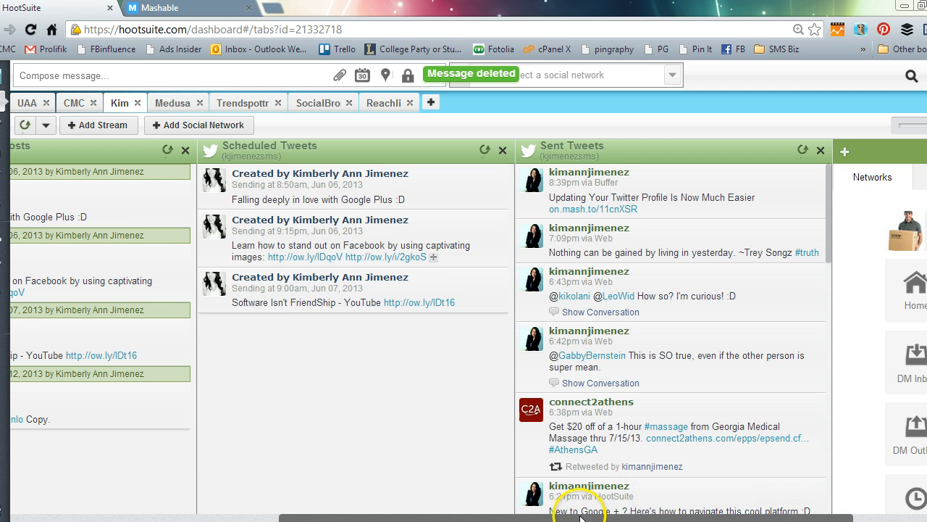
Delete the matching Mashable post scheduled for 8:55pm, Jun 12, 2013 from the Scheduled Stream Posts stream
drag(562, 516, 381, 516)
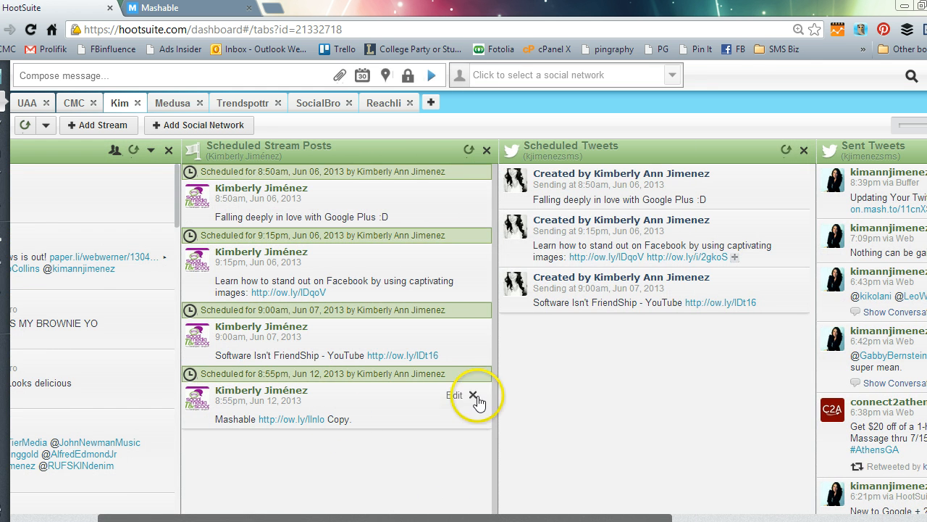
click(473, 396)
click(526, 286)
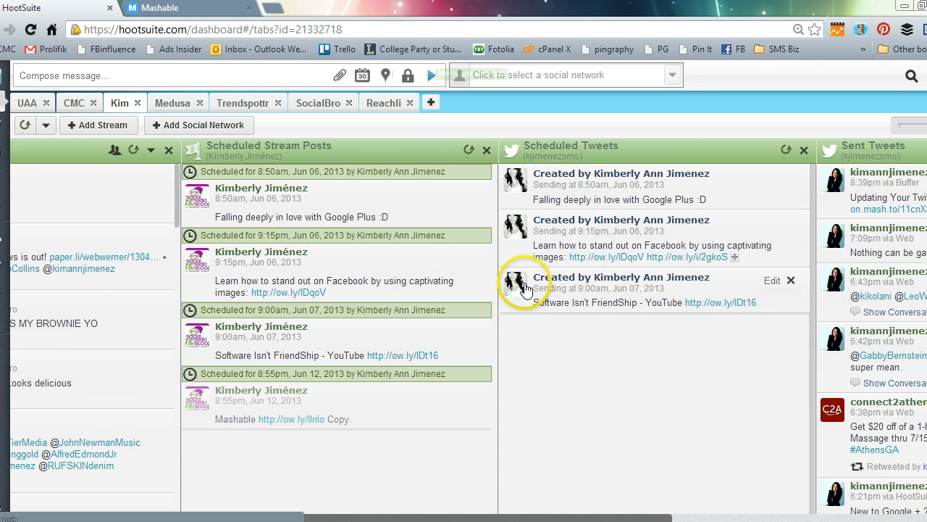
drag(512, 517, 446, 516)
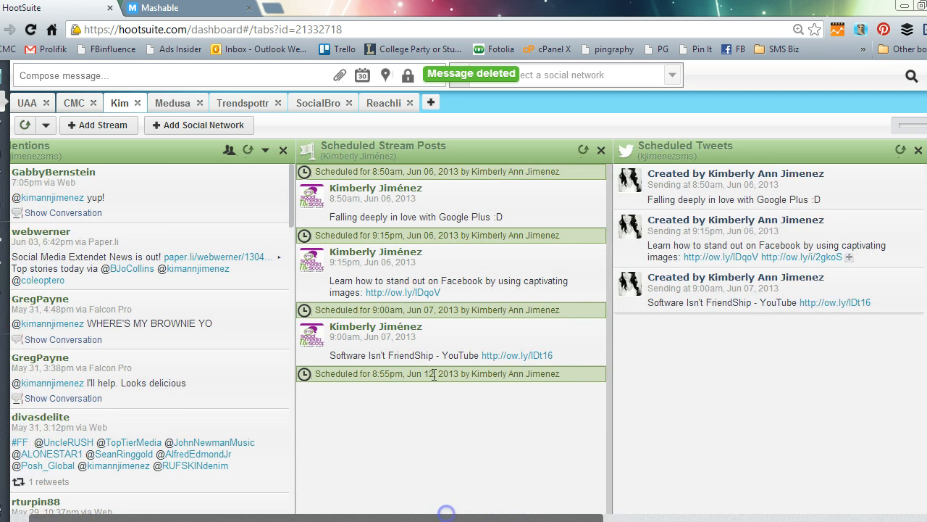
Start a new message, choose an Owly profile for uploading, and attach the photo BufferAPPThumbnail.png
click(180, 76)
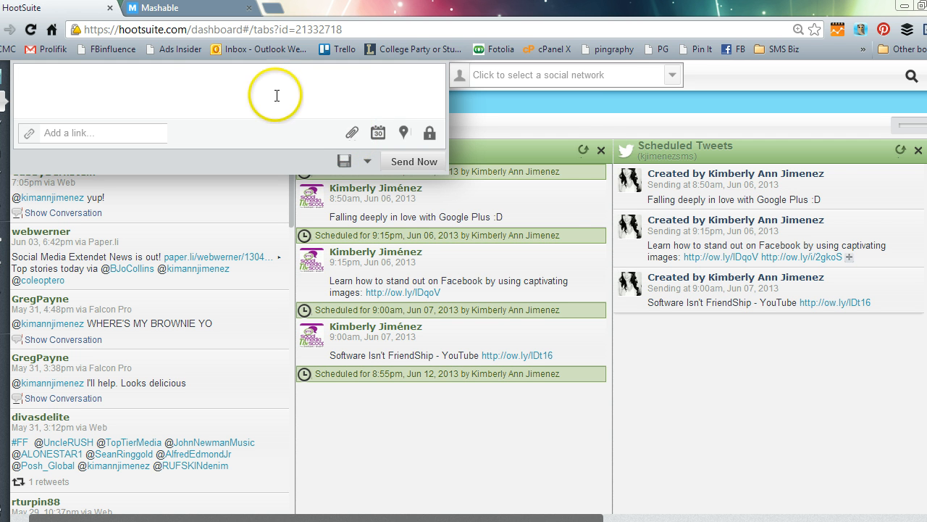
click(352, 135)
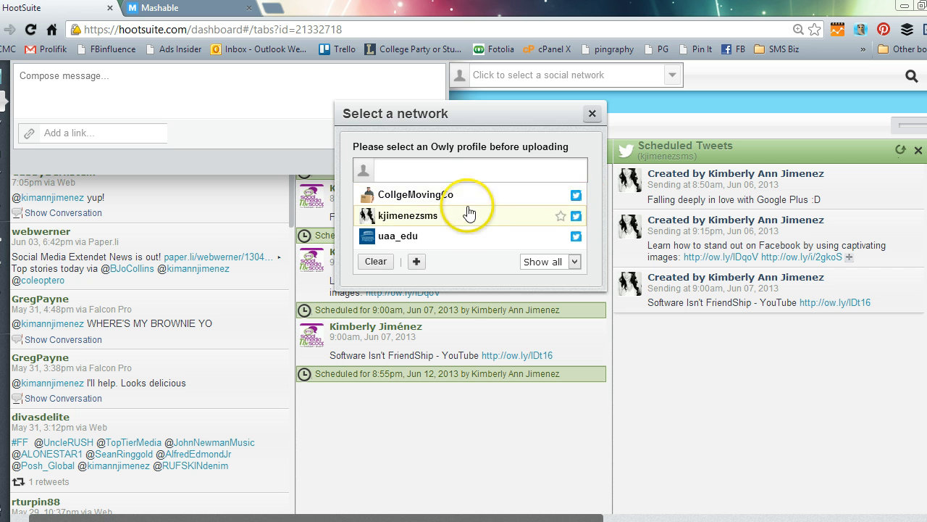
click(447, 226)
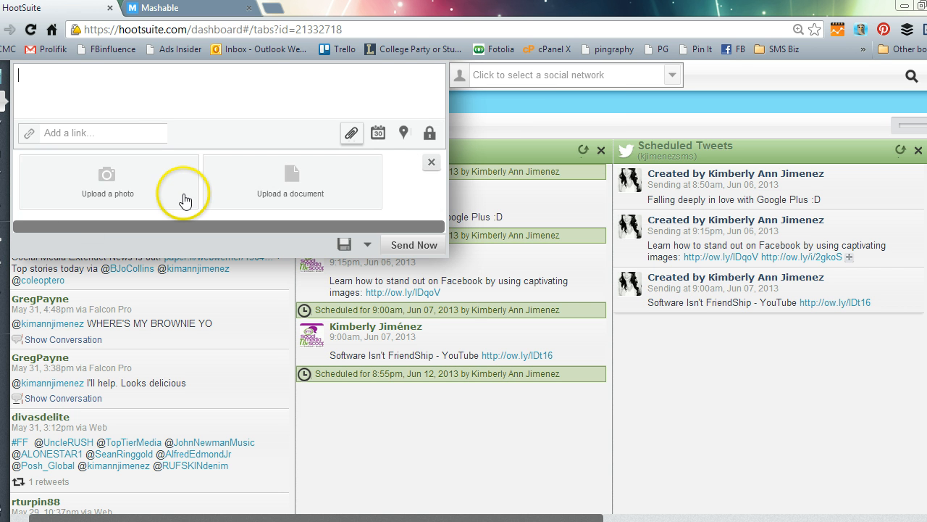
click(151, 185)
double_click(156, 101)
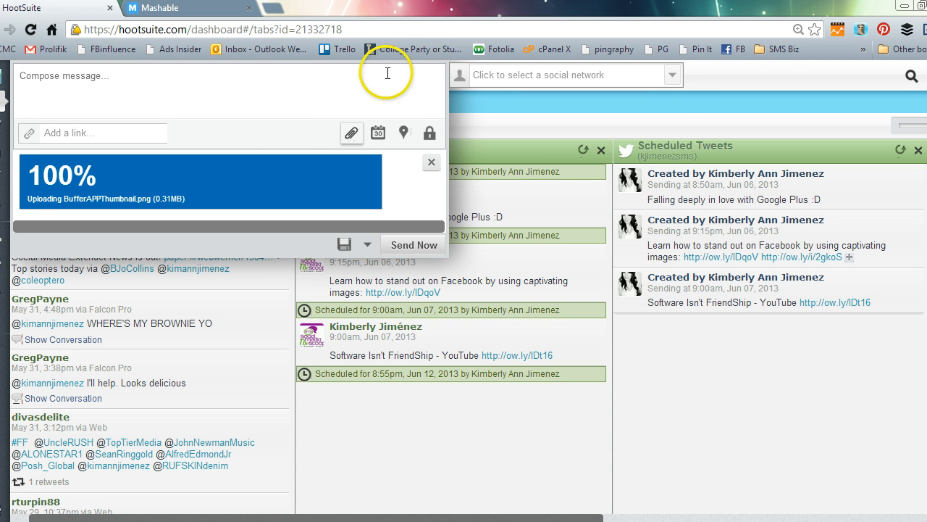
Write the text "Test." before the uploaded image's link in the message
click(495, 74)
click(430, 77)
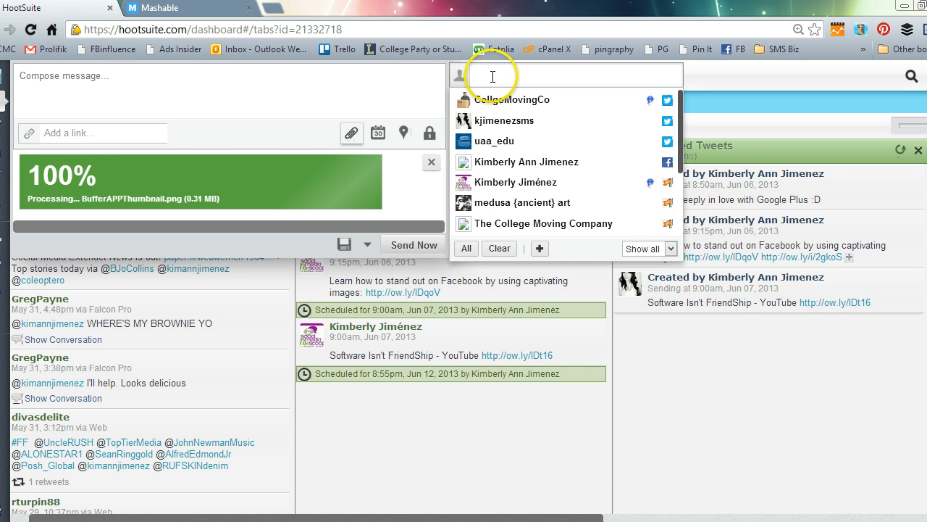
click(315, 88)
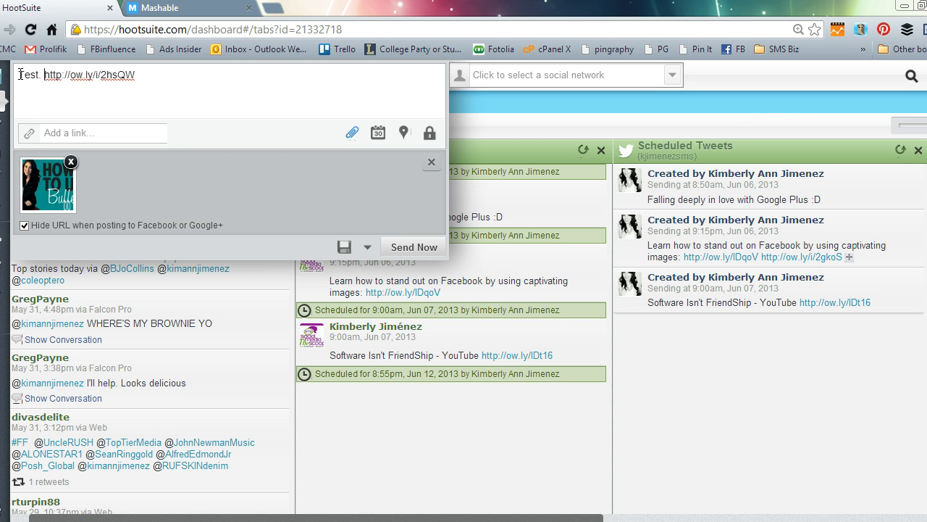
Select six profiles for the message: the two Twitter profiles after CollgeMovingCo, the personal Facebook profile, and the first three Facebook pages
click(565, 73)
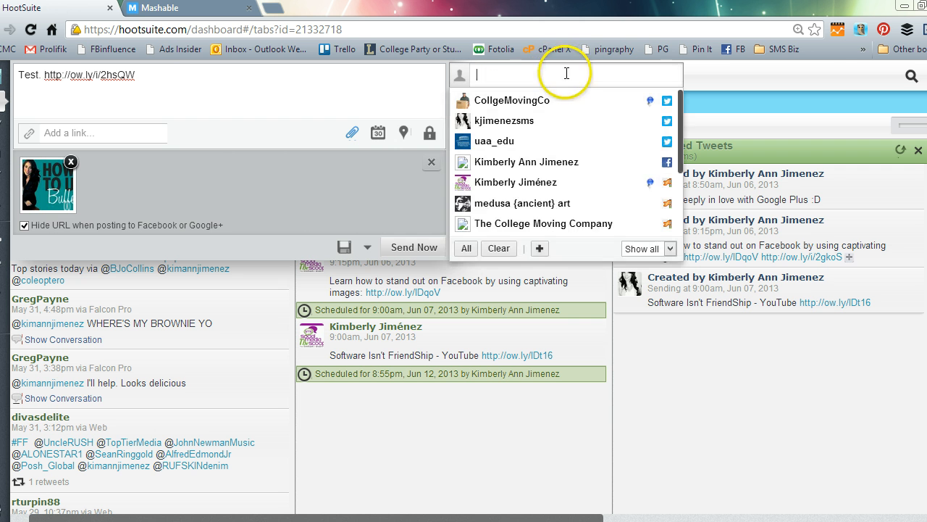
click(553, 119)
click(553, 119)
click(553, 119)
click(553, 119)
click(553, 119)
click(553, 119)
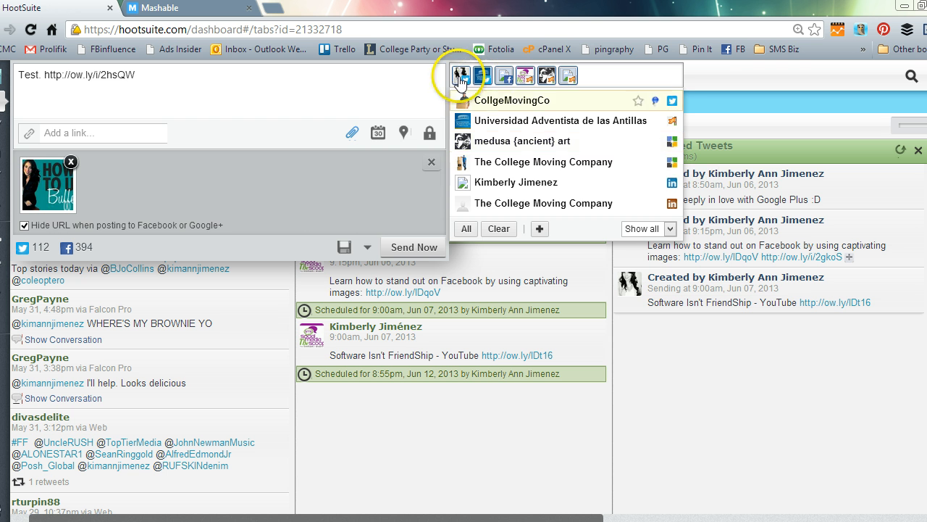
click(518, 86)
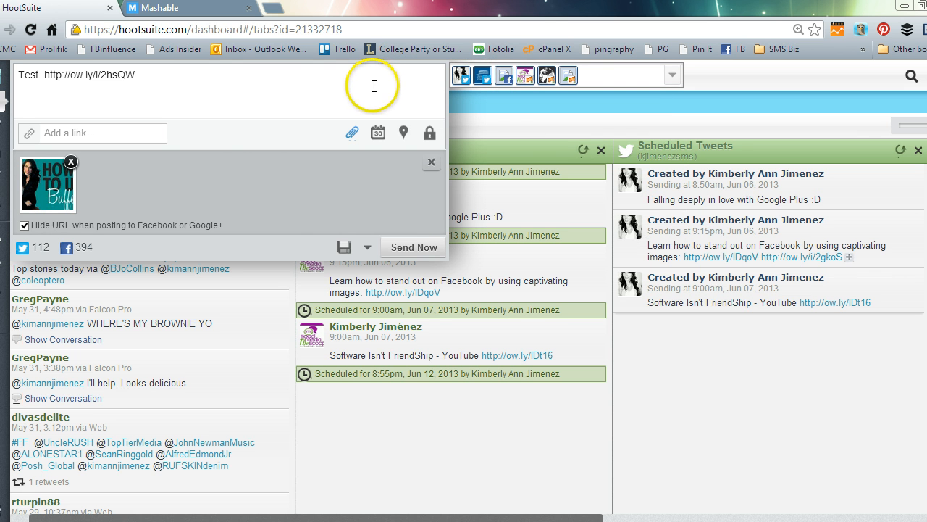
Add the current location to the message and allow hootsuite.com to use the computer's location
click(406, 135)
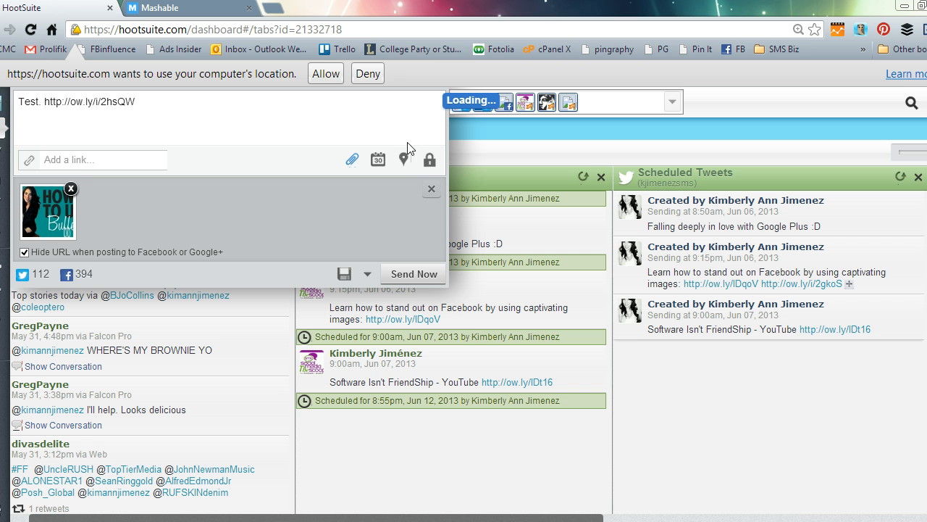
click(325, 73)
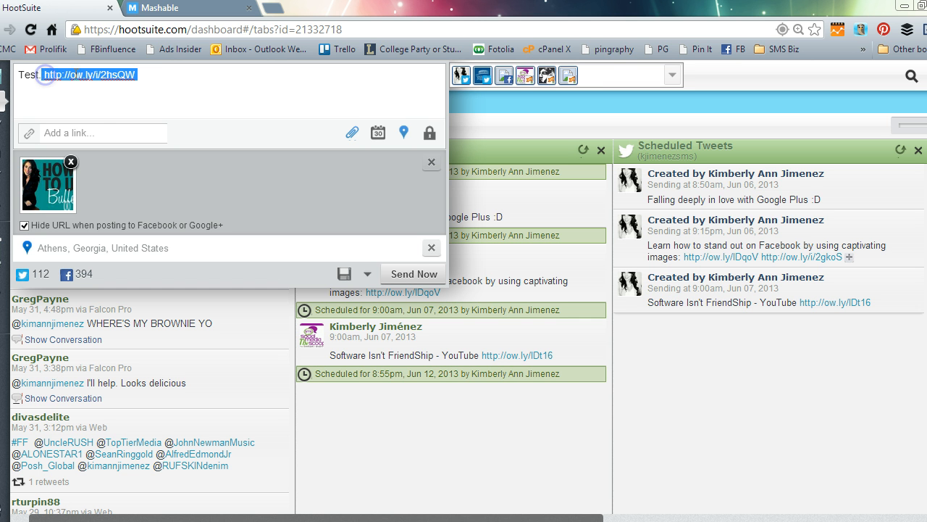
click(45, 75)
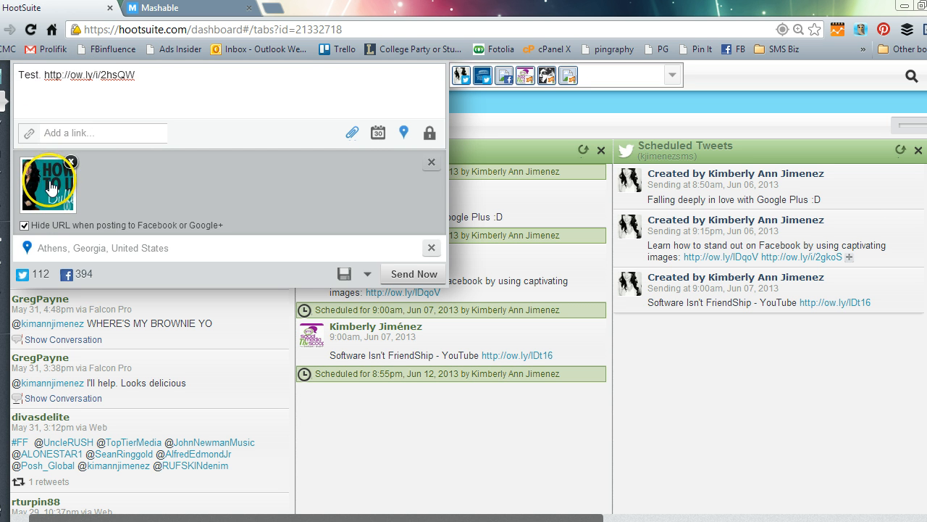
Remove all six selected profiles and the photo attachment from the message
click(568, 76)
click(547, 76)
click(525, 76)
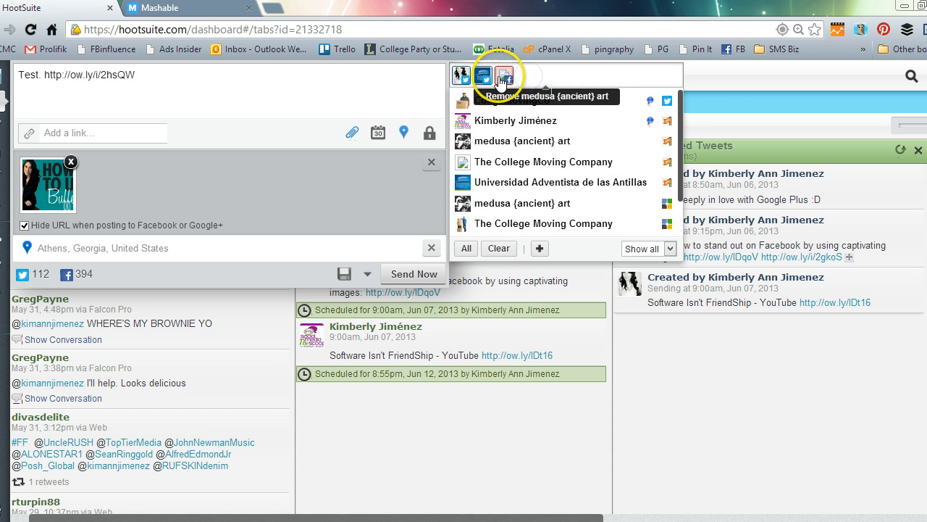
click(505, 76)
click(483, 75)
click(461, 75)
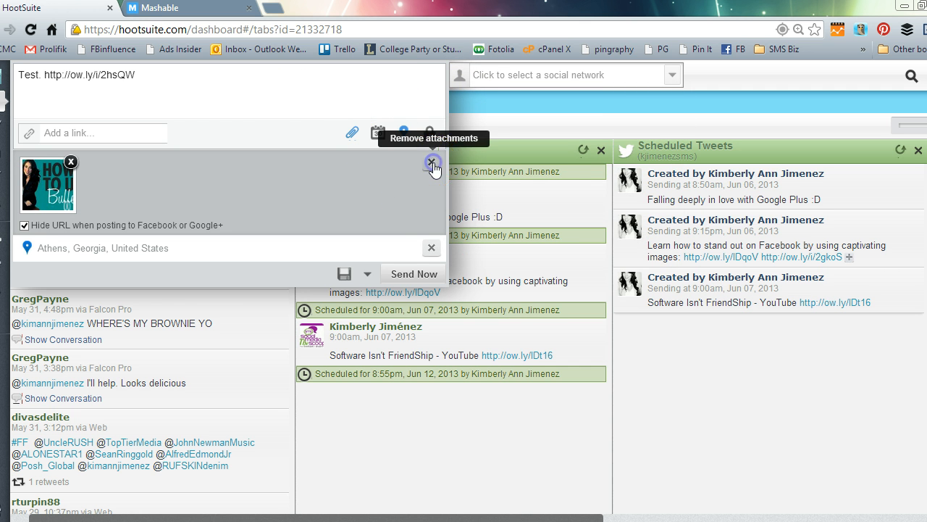
click(433, 164)
Examine the profile and attachment options for editing the "Falling deeply in love with Google Plus :D" scheduled post, and leave without saving
click(569, 194)
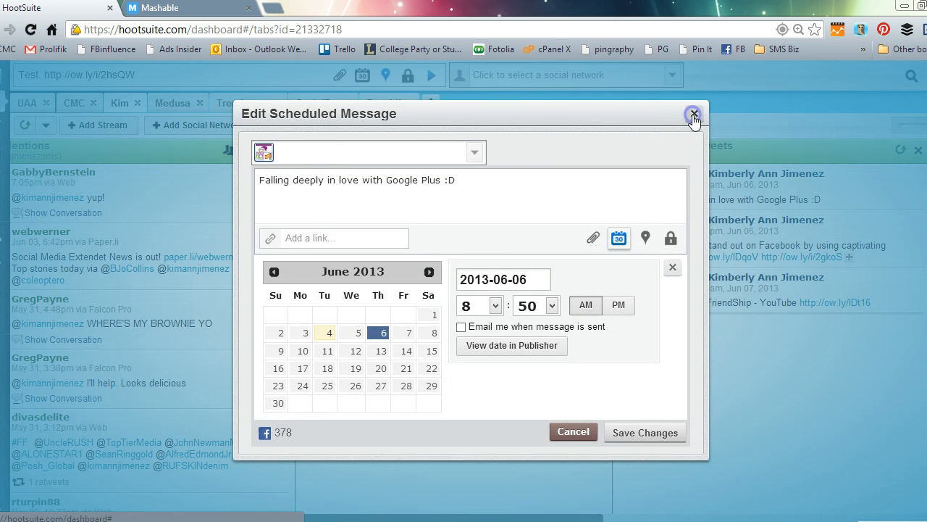
click(693, 115)
click(570, 194)
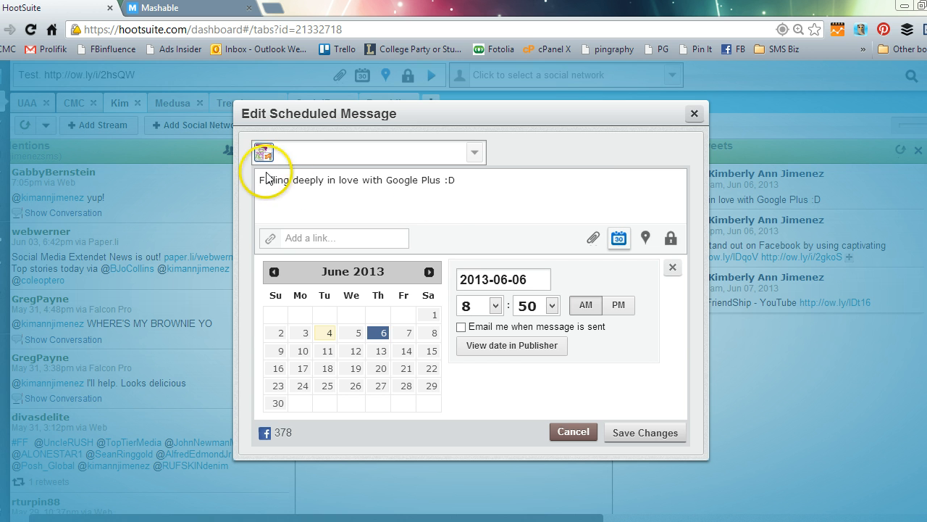
click(281, 156)
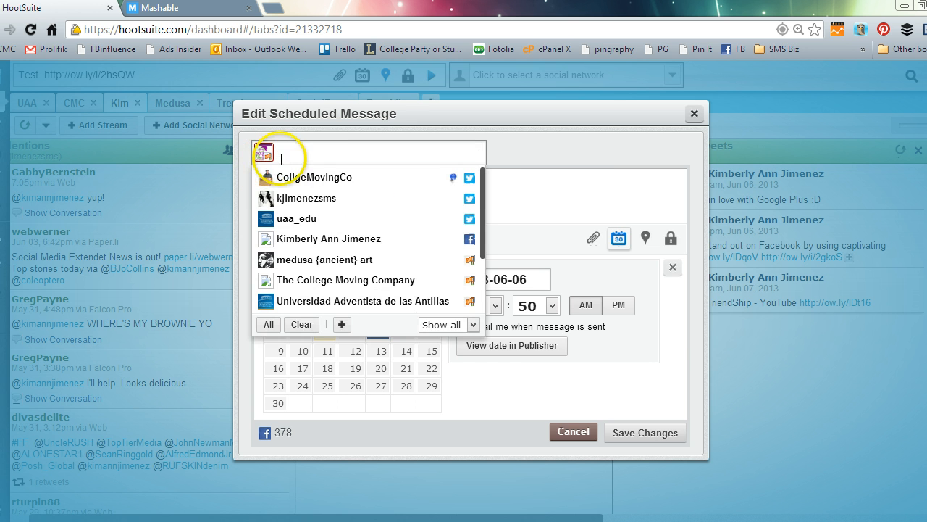
click(568, 181)
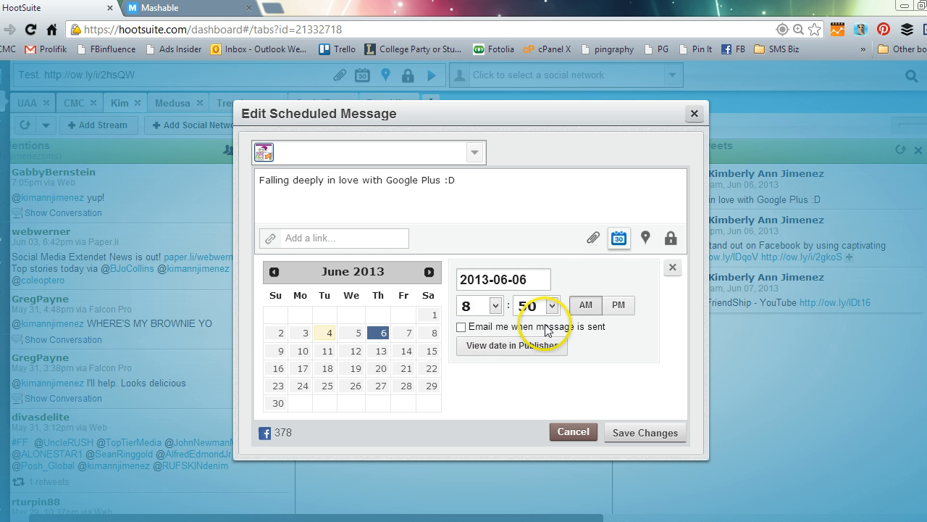
click(591, 242)
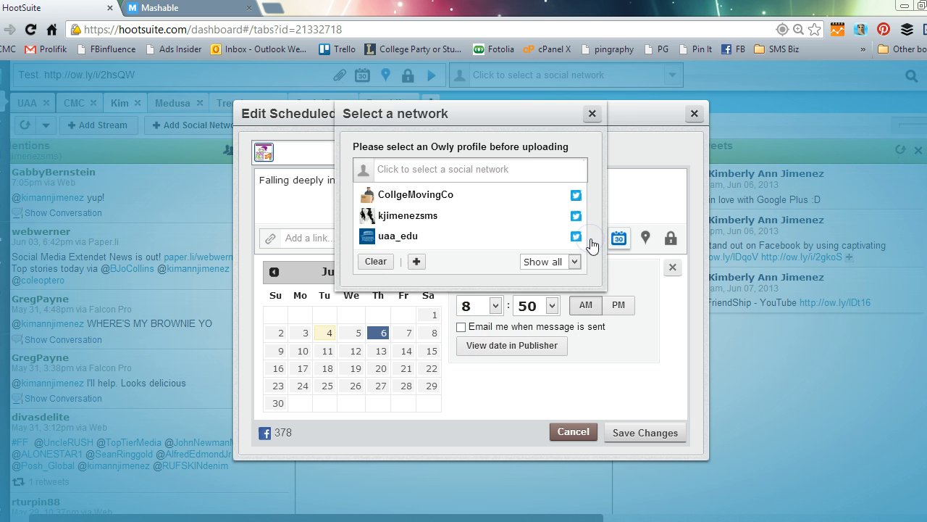
click(592, 114)
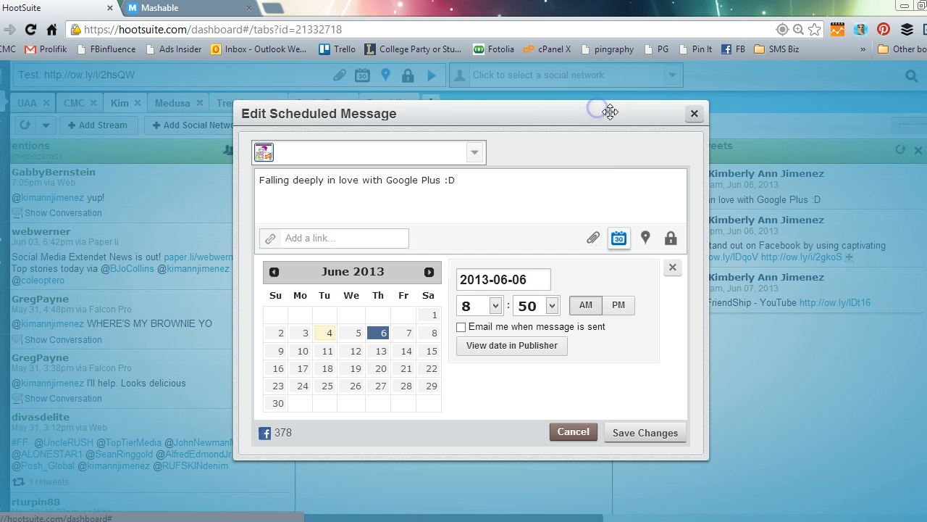
click(693, 116)
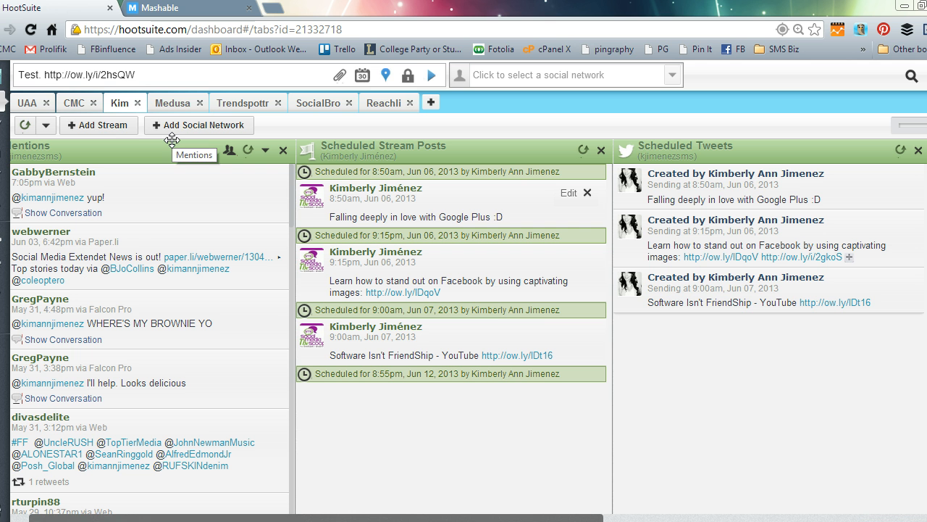
Open the Publisher and review the list of scheduled messages
click(77, 103)
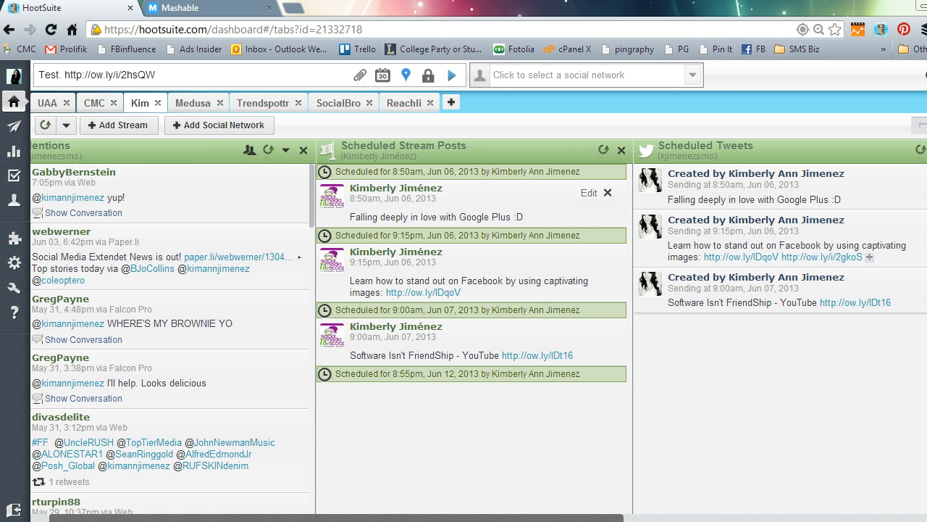
click(23, 131)
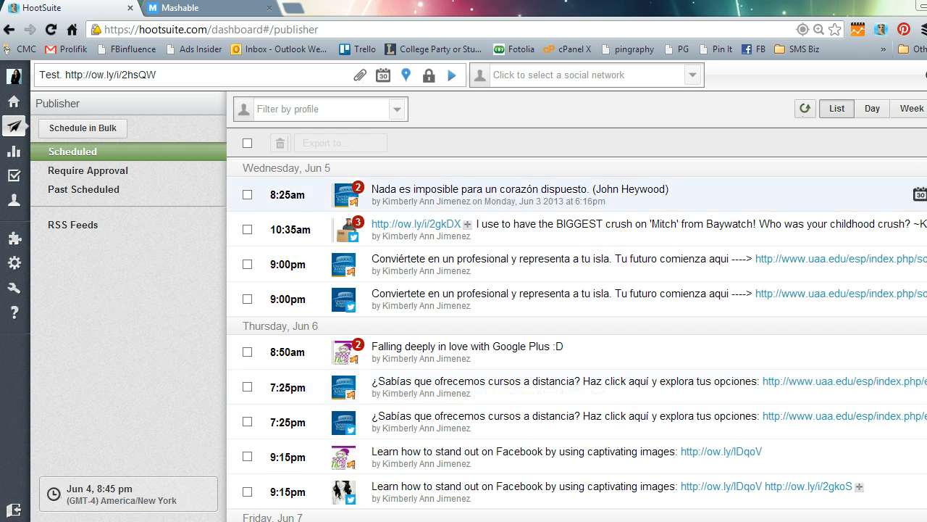
scroll(576, 339, down, 3)
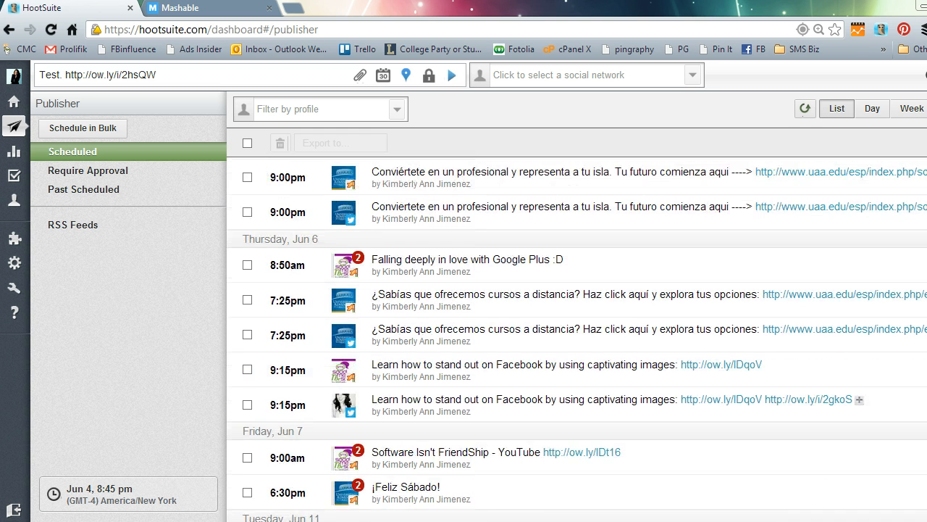
scroll(577, 326, up, 3)
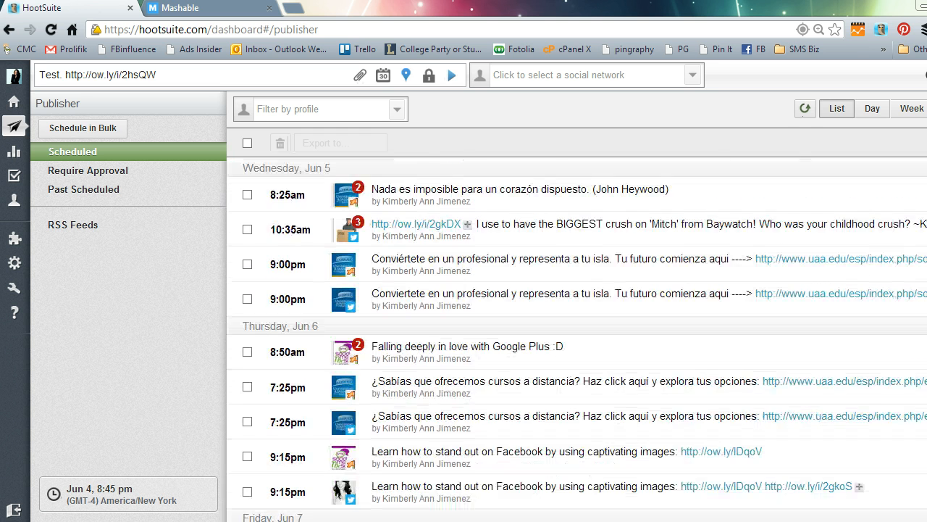
Switch the Publisher's schedule to the day view and look through the hours of Tuesday, Jun 4, 2013
click(837, 110)
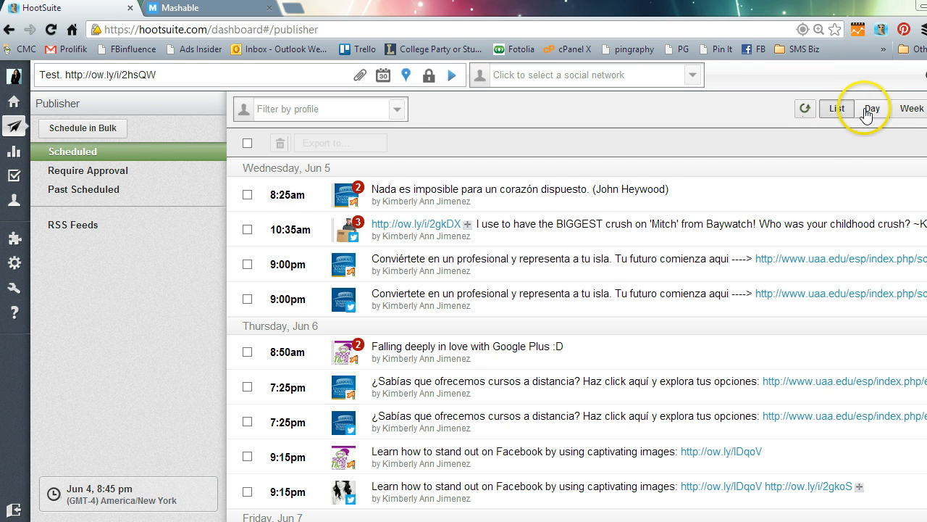
click(869, 108)
click(911, 110)
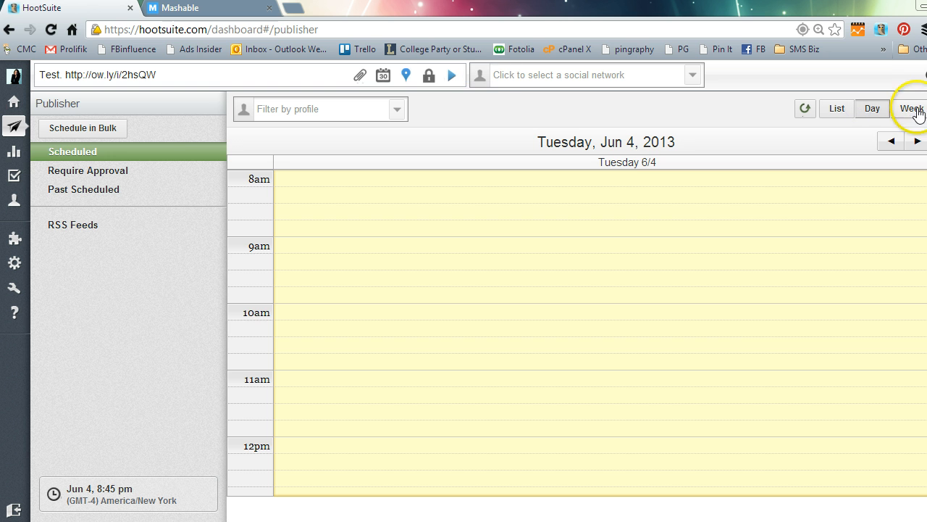
drag(926, 296, 926, 211)
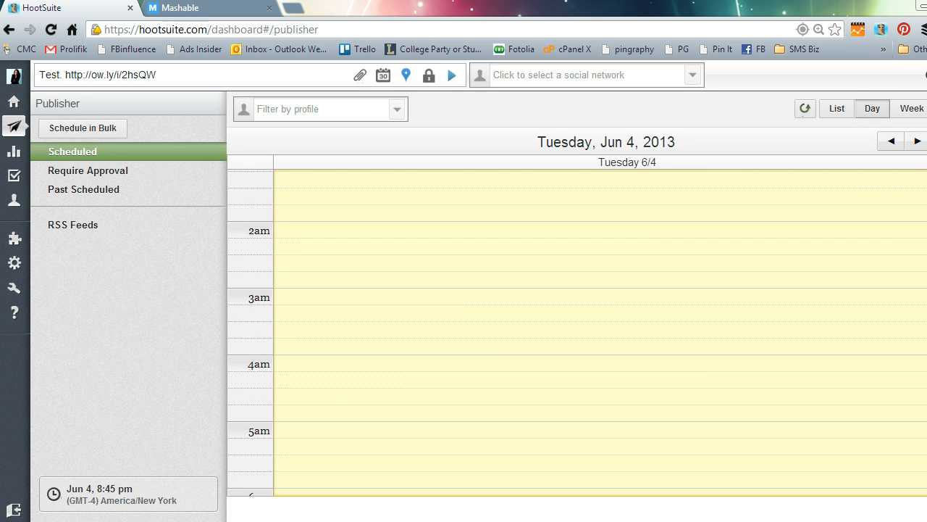
View the schedule for Wednesday, Jun 5, 2013, and switch the Publisher calendar to the June 2013 month view
click(917, 140)
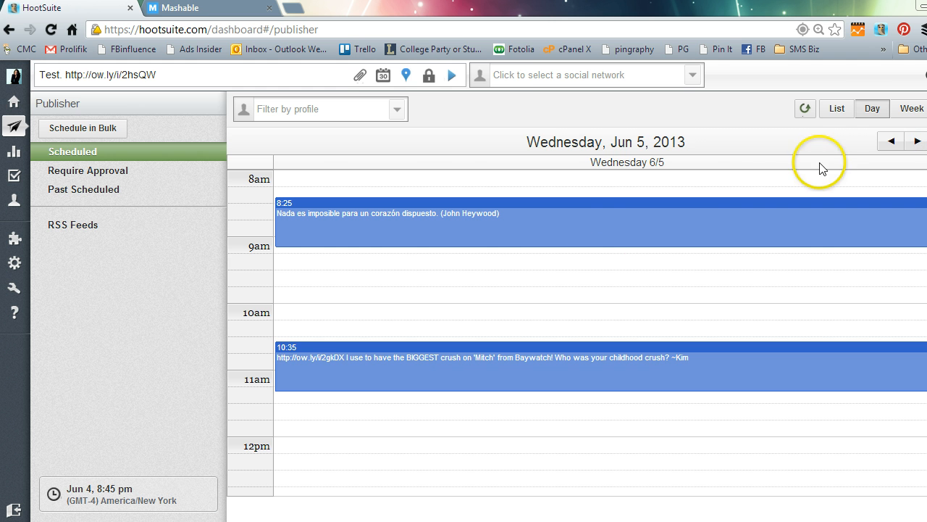
click(909, 109)
click(926, 109)
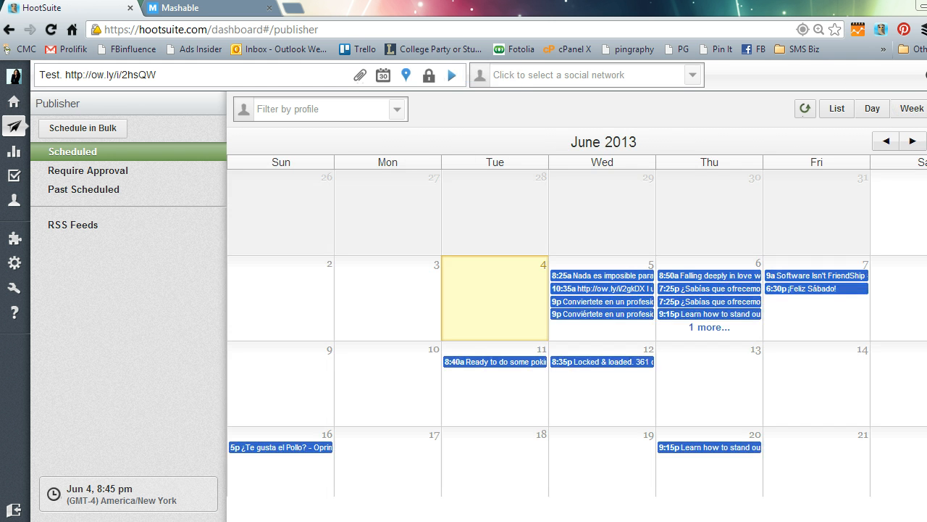
Filter the scheduled messages by the first two Twitter profiles, CollgeMovingCo and the one listed directly after it
click(404, 110)
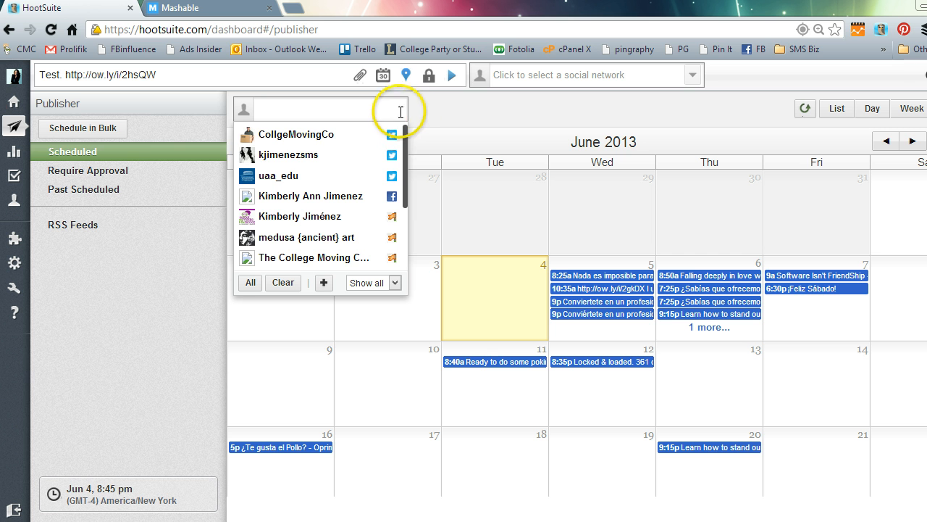
click(333, 137)
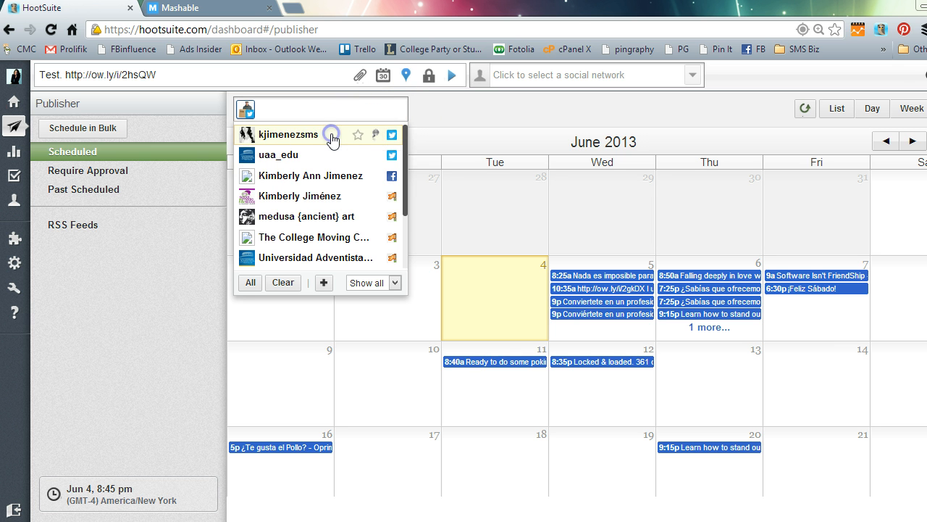
click(333, 137)
click(300, 114)
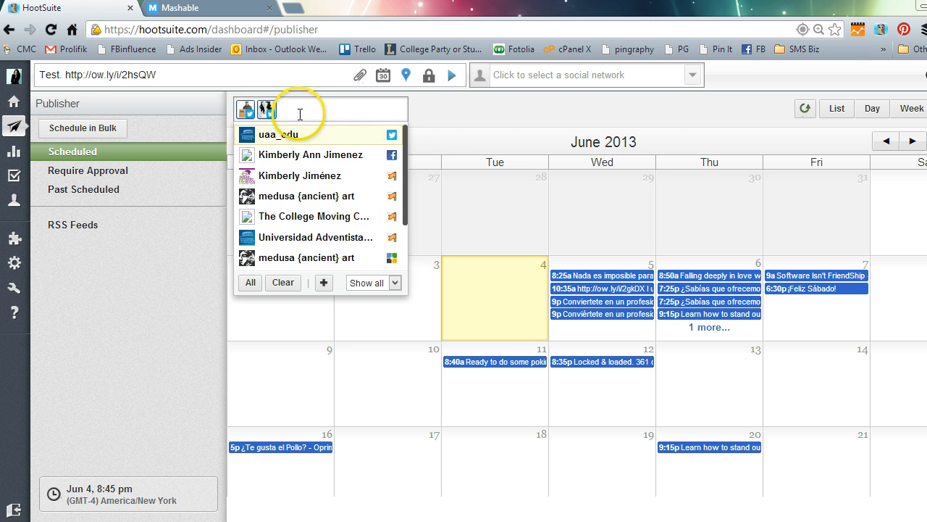
click(442, 128)
click(282, 113)
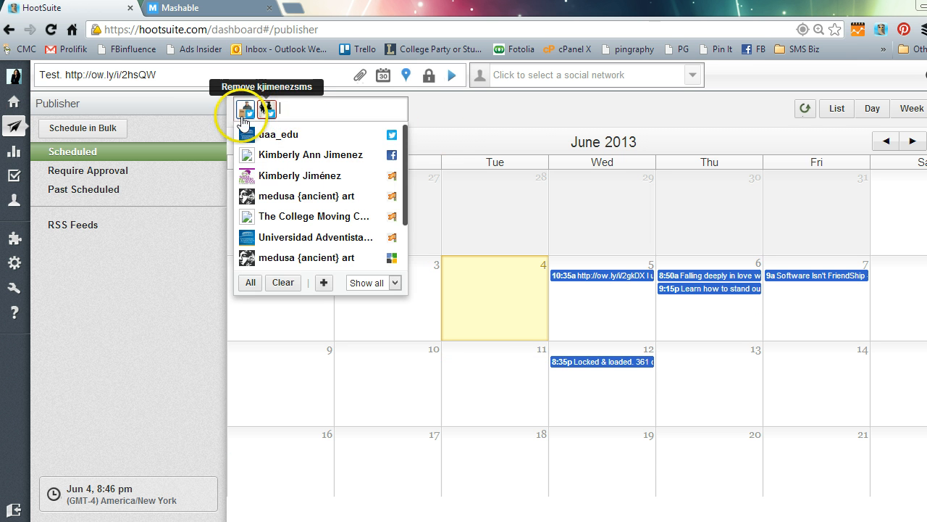
click(566, 137)
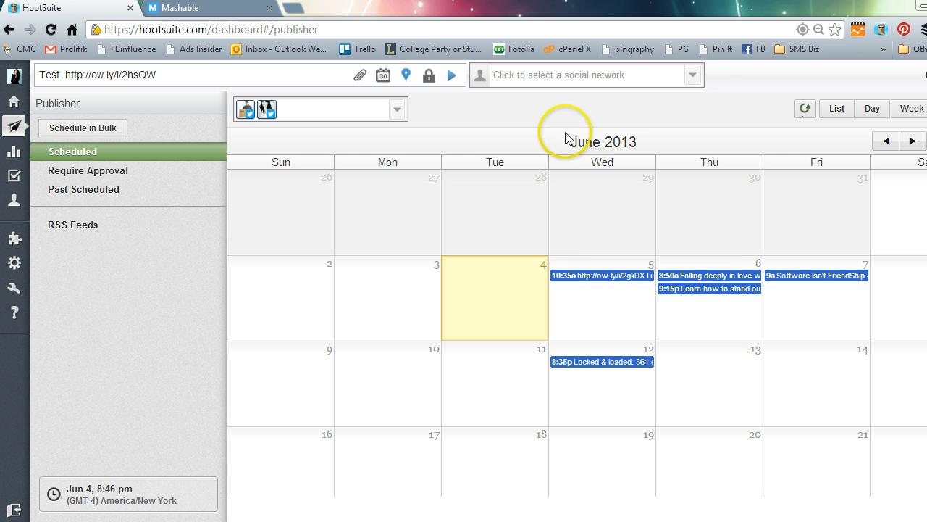
Examine the editing options for the 10:35am message on June 5, and leave without saving
click(599, 281)
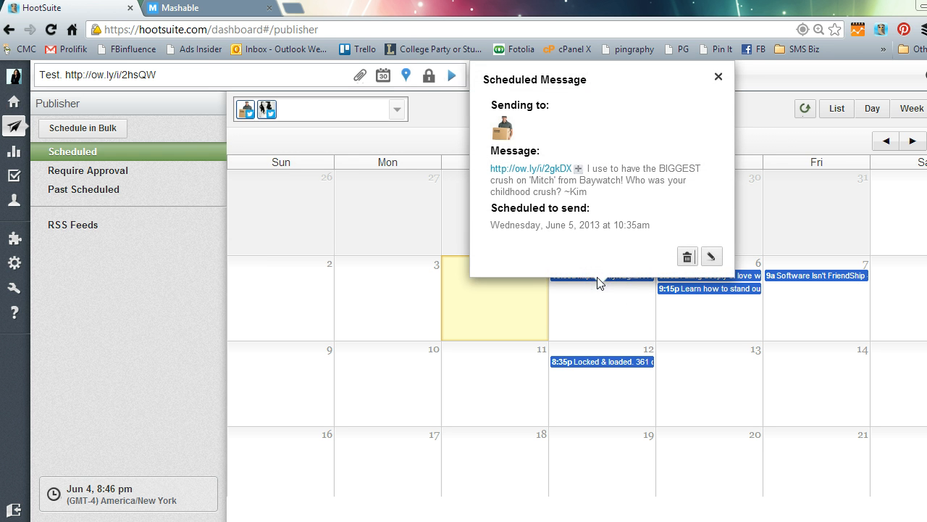
click(711, 257)
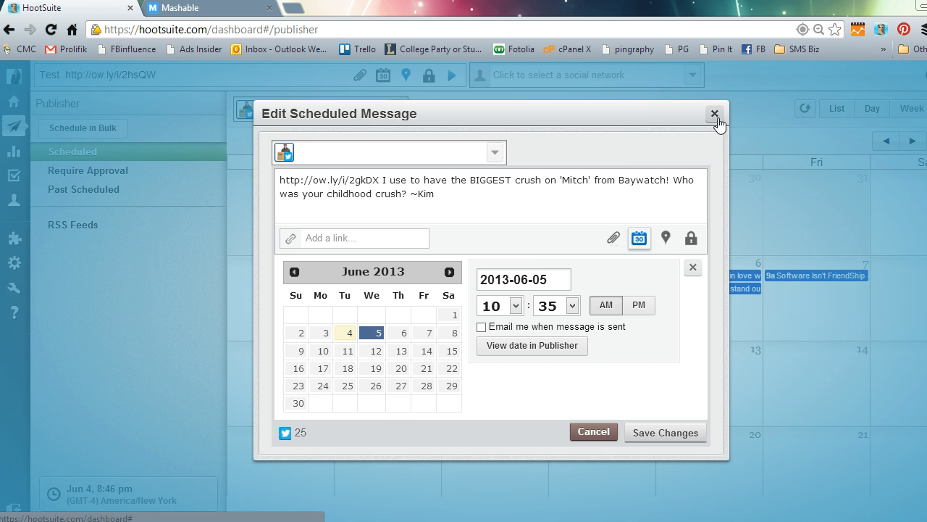
click(714, 115)
Switch the filtered schedule to the list view and review the messages of the two selected profiles
click(836, 108)
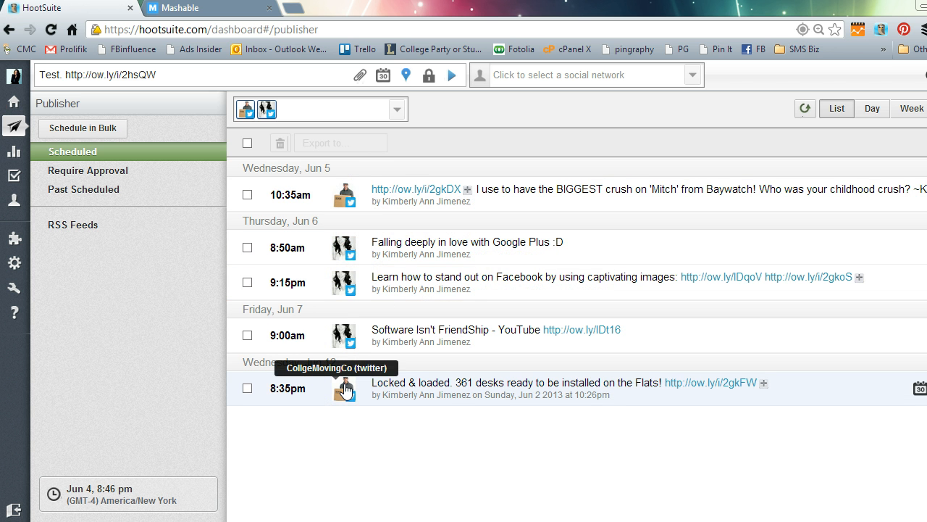
click(402, 451)
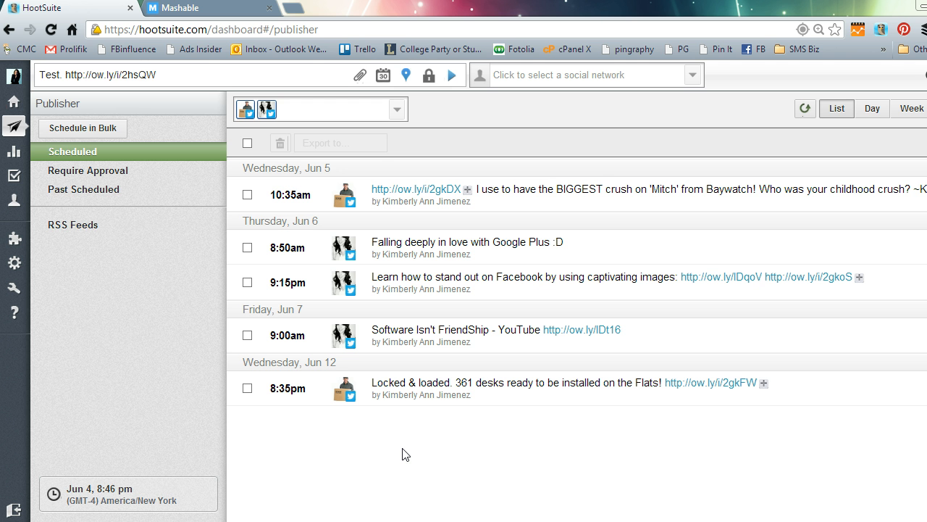
mouse_move(7, 347)
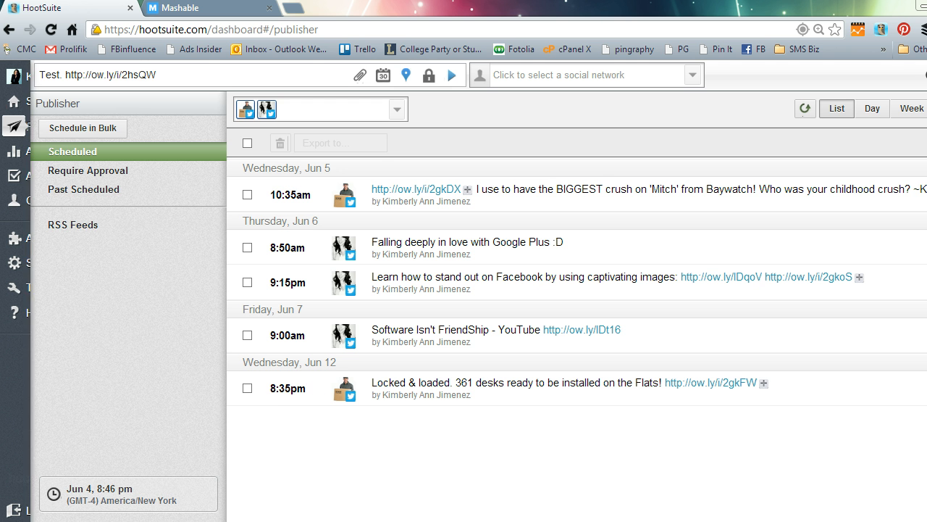